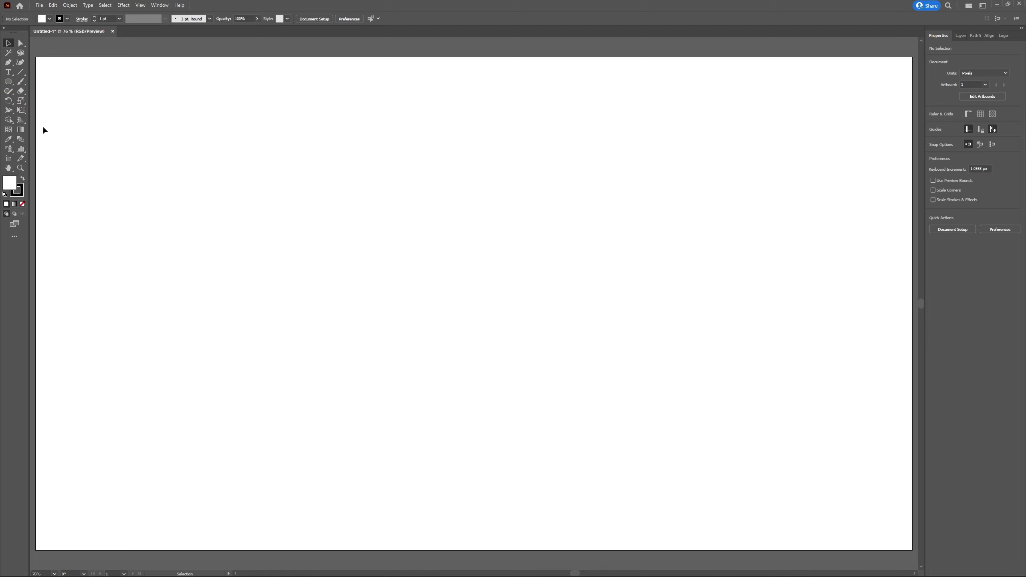
# Draw an 800 × 800 px circle and centre it horizontally and vertically on the artboard.
pyautogui.click(10, 83)
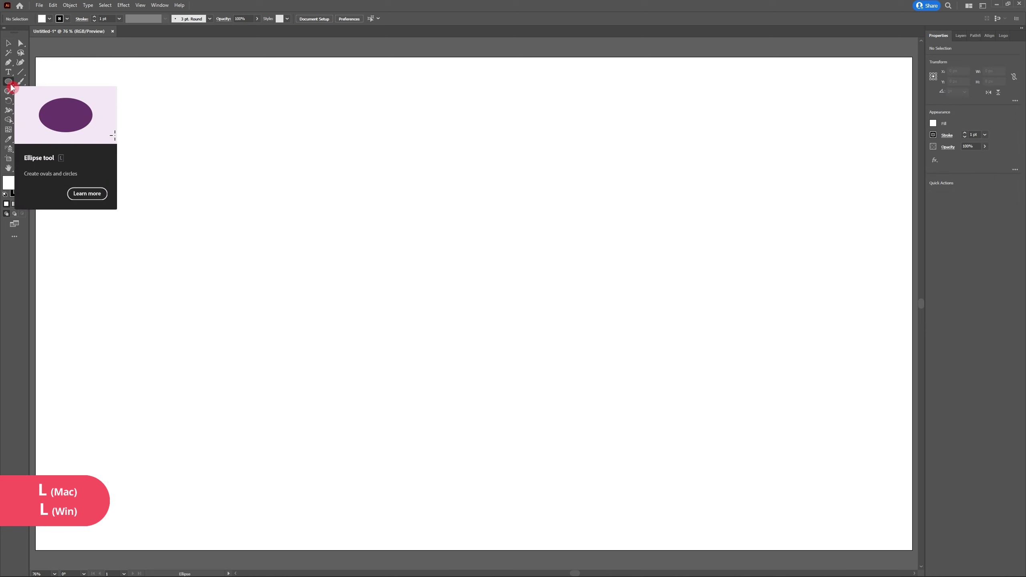
pyautogui.click(493, 300)
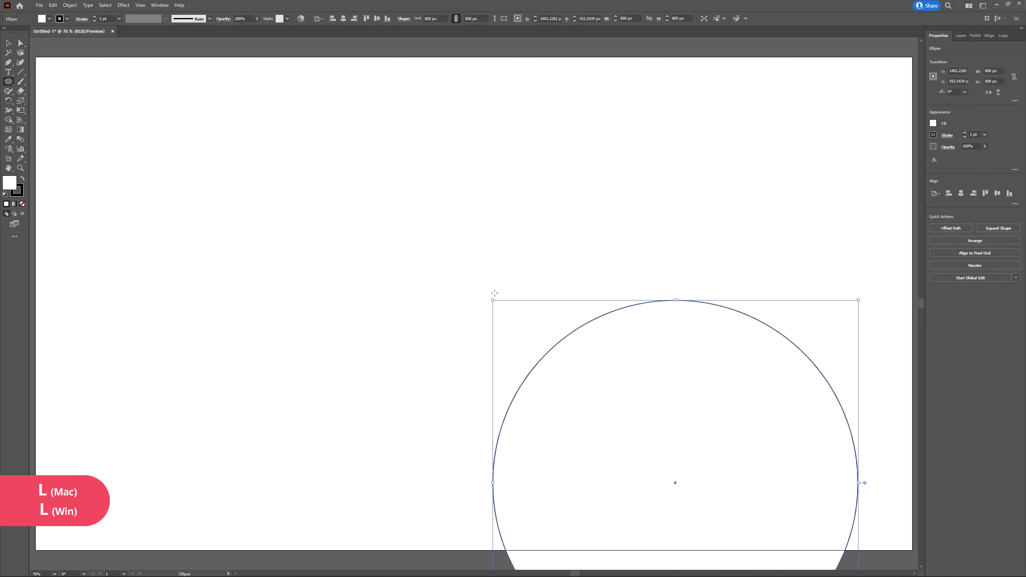
pyautogui.click(8, 43)
pyautogui.moveTo(660, 491); pyautogui.dragTo(461, 300)
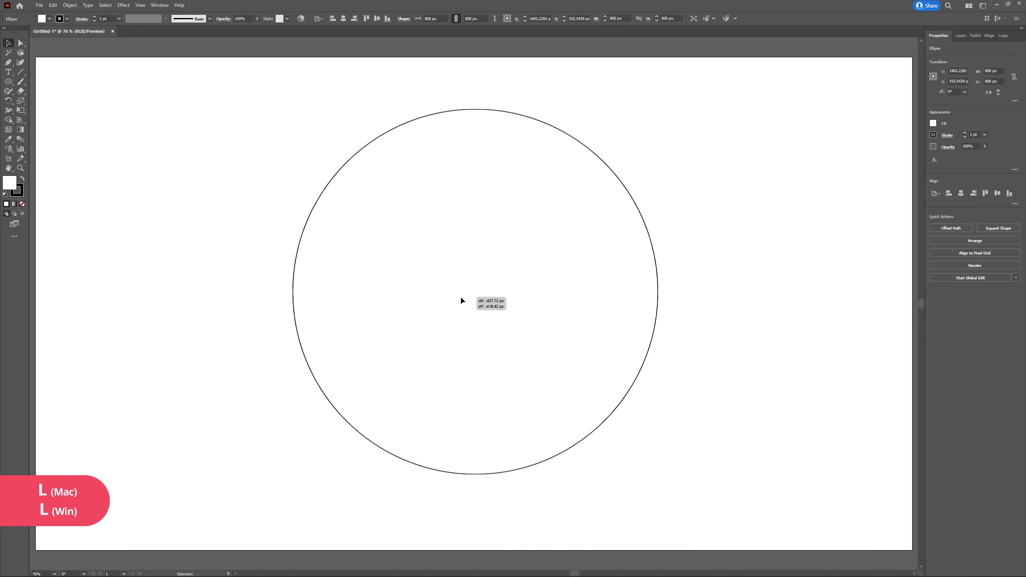
pyautogui.click(961, 193)
pyautogui.click(997, 194)
pyautogui.click(792, 376)
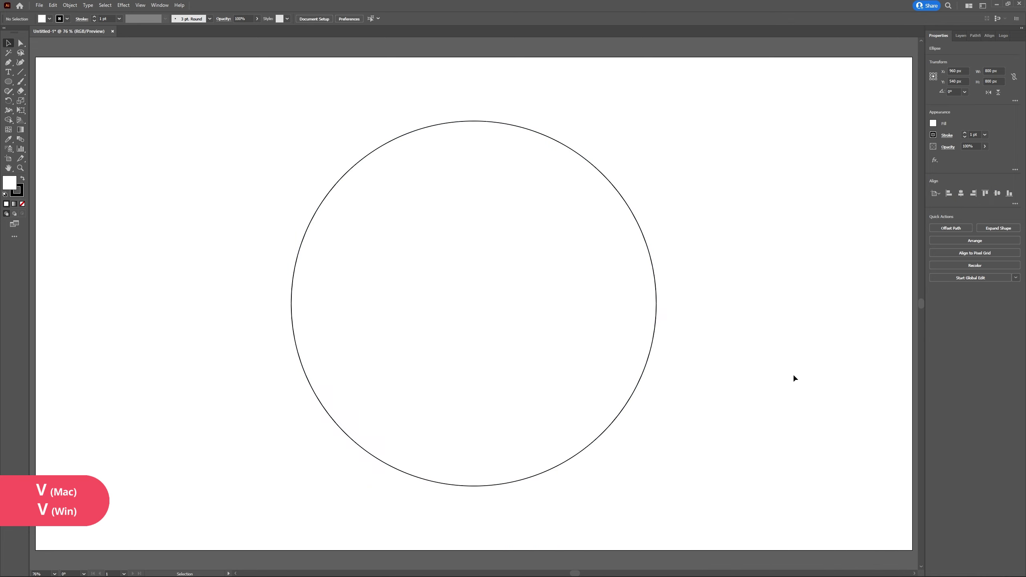
pyautogui.click(589, 350)
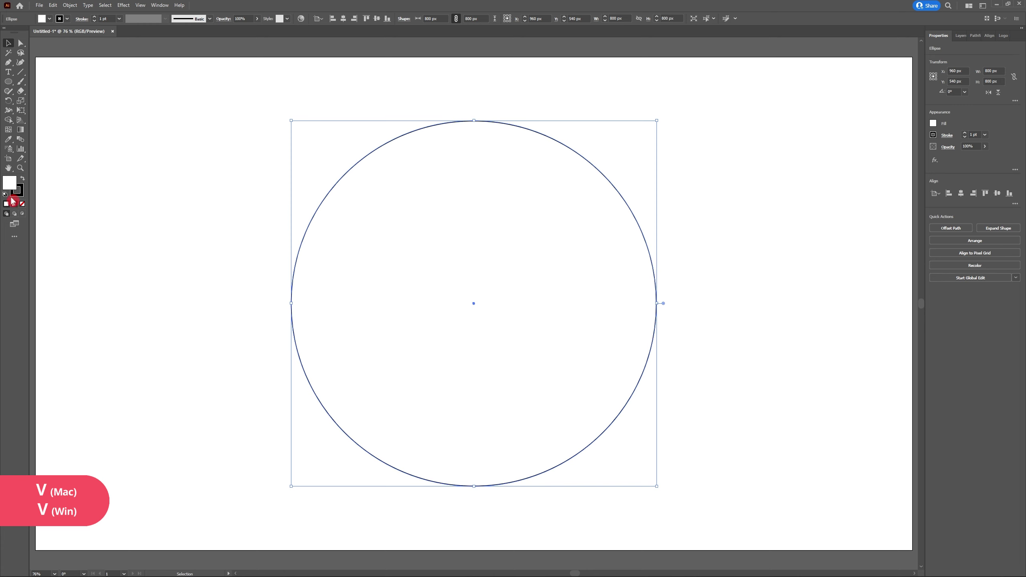
# Give the circle no fill and a black outline.
pyautogui.click(22, 204)
pyautogui.doubleClick(17, 190)
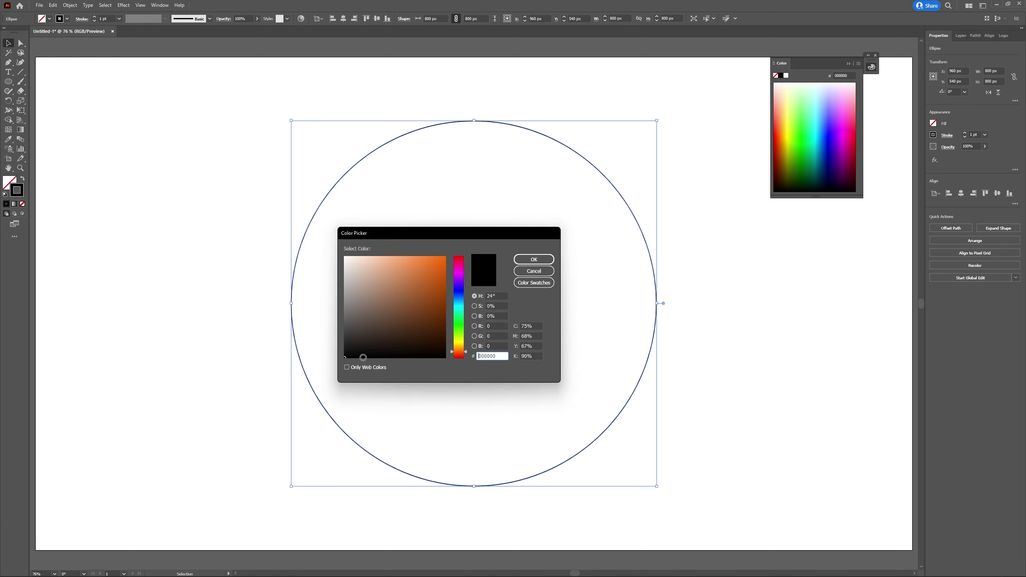
pyautogui.click(533, 271)
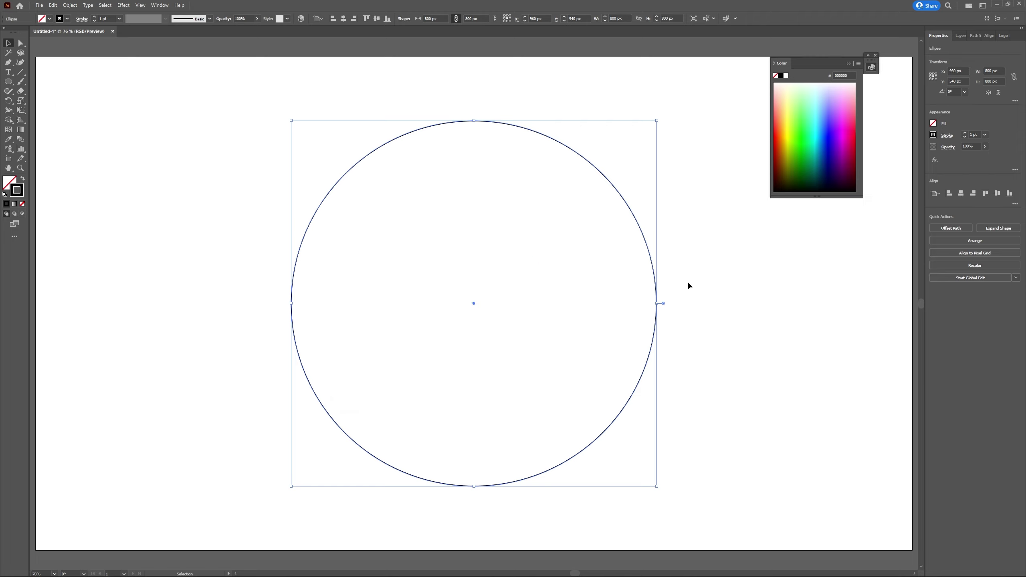
pyautogui.click(876, 55)
# Set the circle's stroke to 390 pt, aligned to the inside, with projecting caps.
pyautogui.click(969, 145)
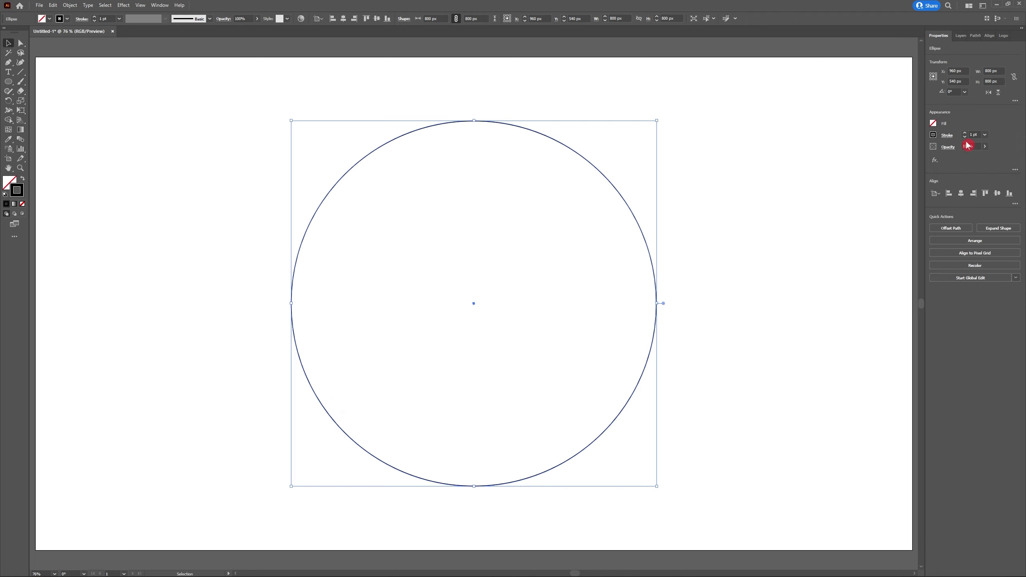
pyautogui.click(969, 143)
pyautogui.click(948, 136)
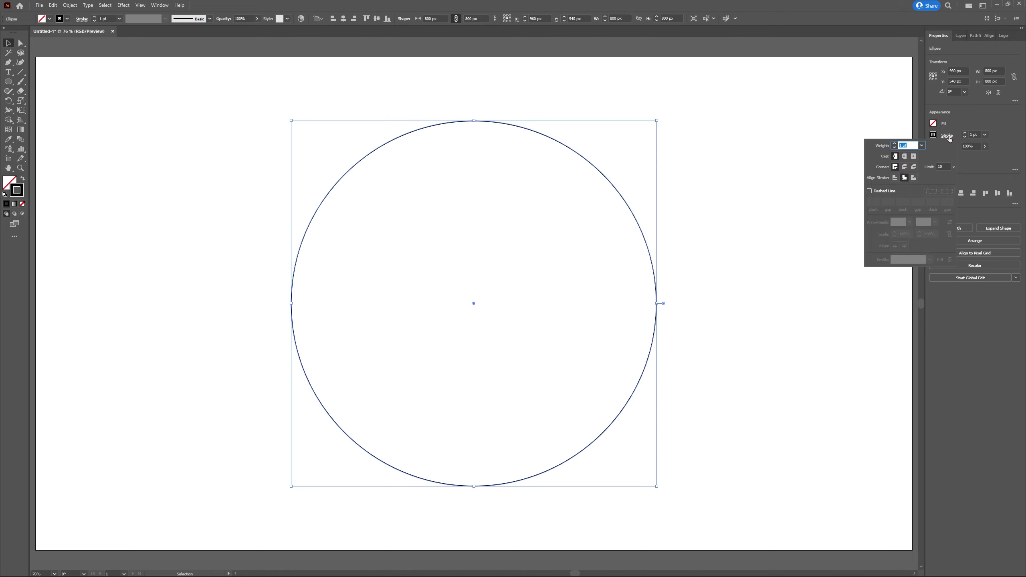
pyautogui.click(905, 179)
pyautogui.doubleClick(904, 146)
pyautogui.click(915, 159)
pyautogui.write('390')
pyautogui.click(992, 167)
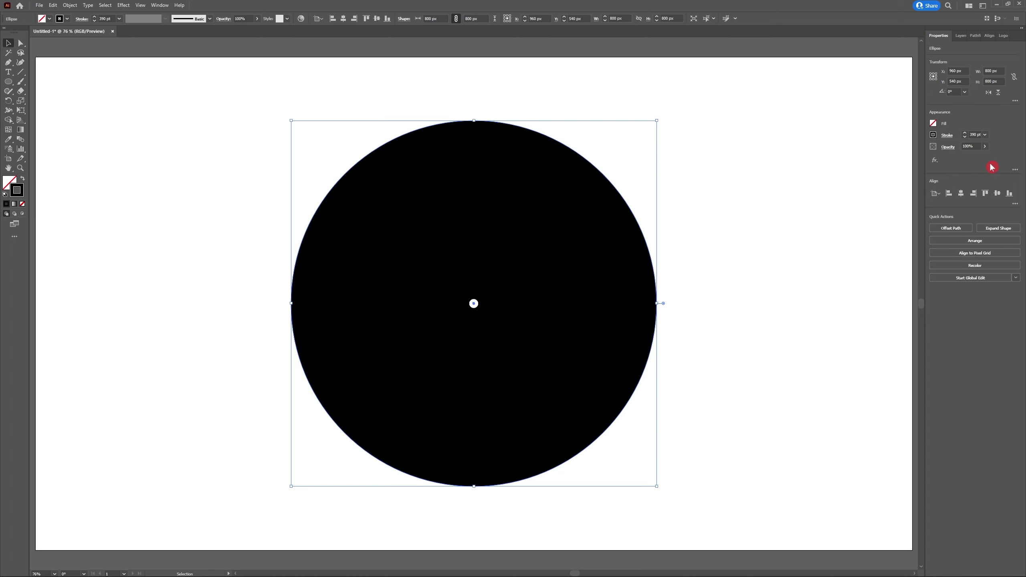
pyautogui.click(841, 197)
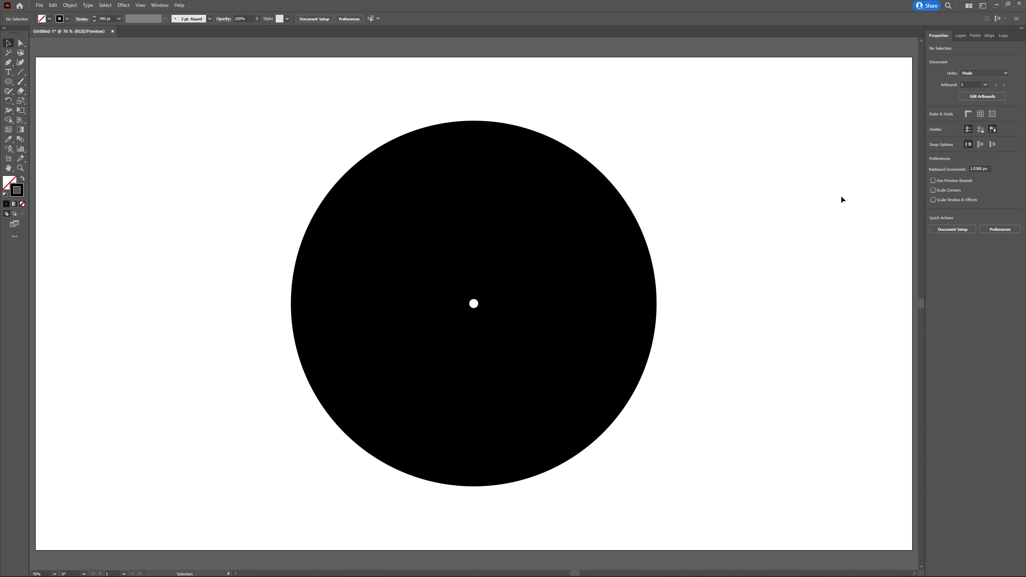
# Make the circle's thick stroke a dashed line with 30 pt dashes.
pyautogui.click(638, 308)
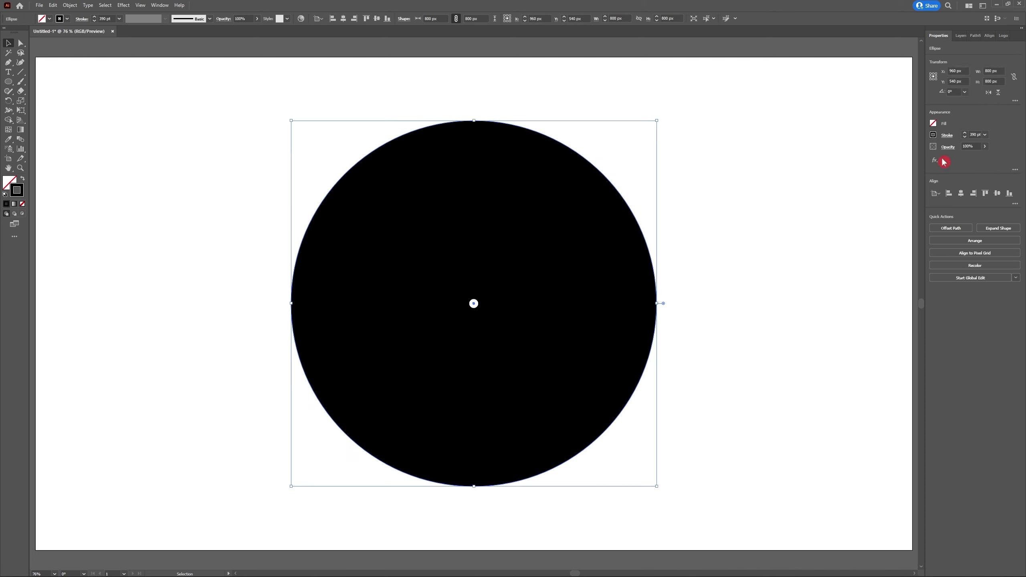
pyautogui.click(947, 136)
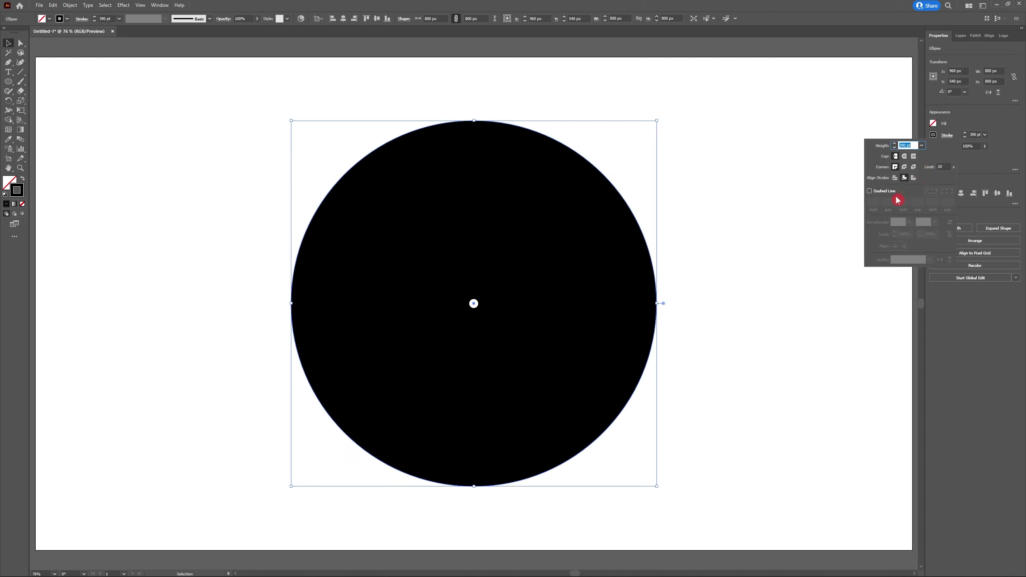
pyautogui.click(870, 192)
pyautogui.click(870, 204)
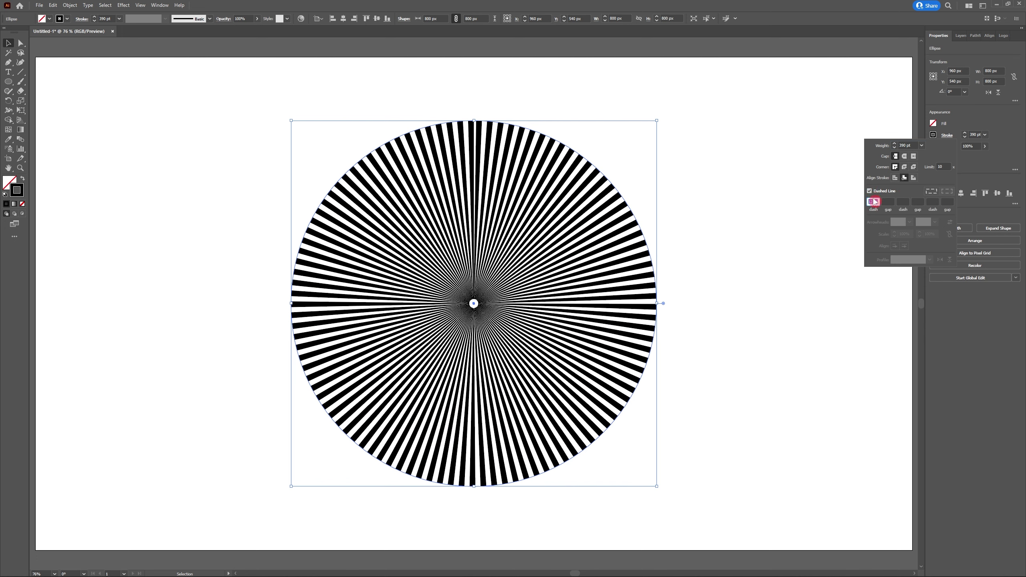
pyautogui.write('30')
pyautogui.click(888, 204)
pyautogui.click(887, 208)
pyautogui.click(889, 201)
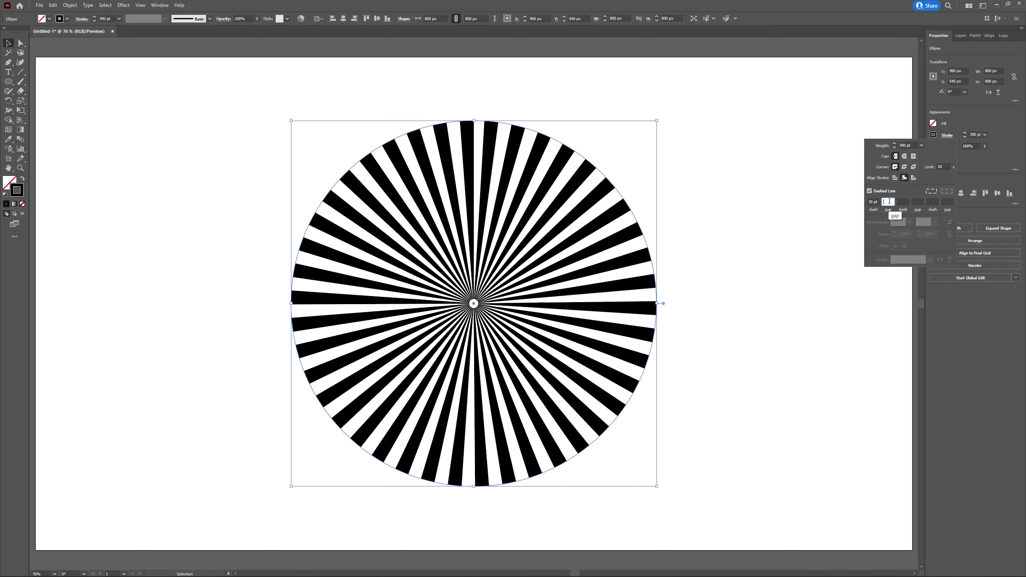
pyautogui.click(836, 259)
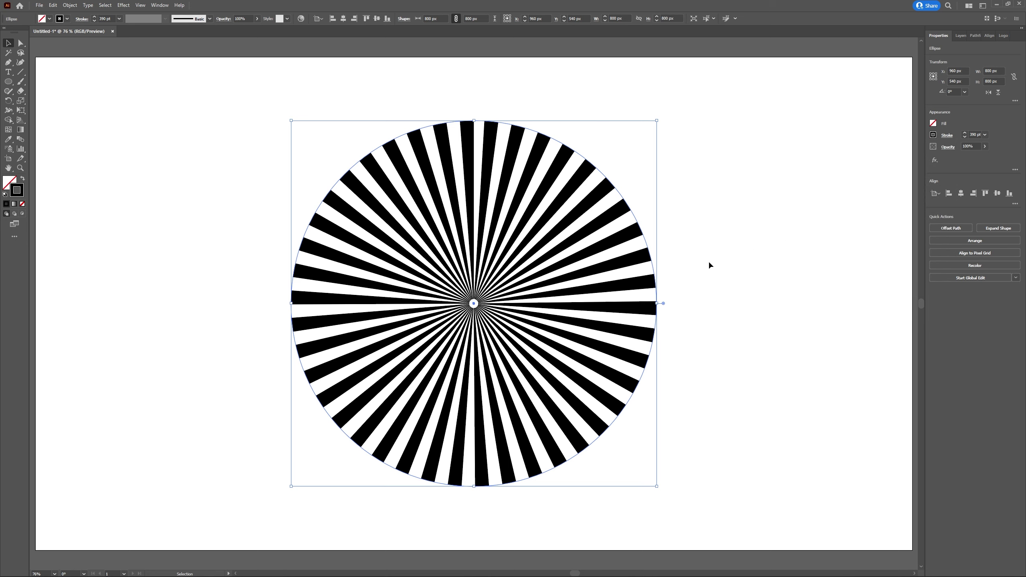
# Copy the sunburst and park a pasted duplicate off the artboard to the left.
pyautogui.hotkey('ctrl', 'c')
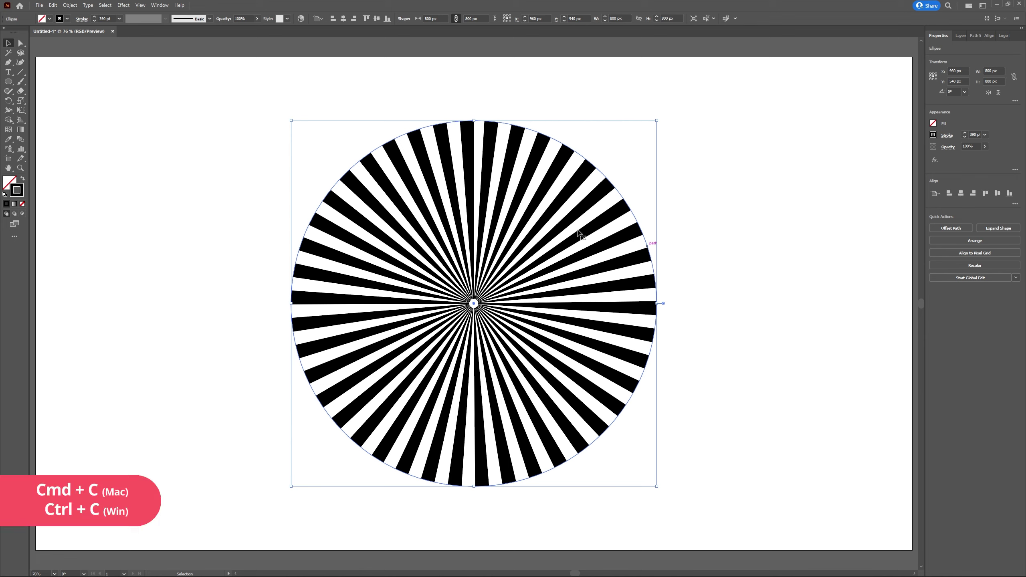
pyautogui.press('z')
pyautogui.moveTo(308, 164); pyautogui.dragTo(252, 177)
pyautogui.hotkey('ctrl', 'v')
pyautogui.press('v')
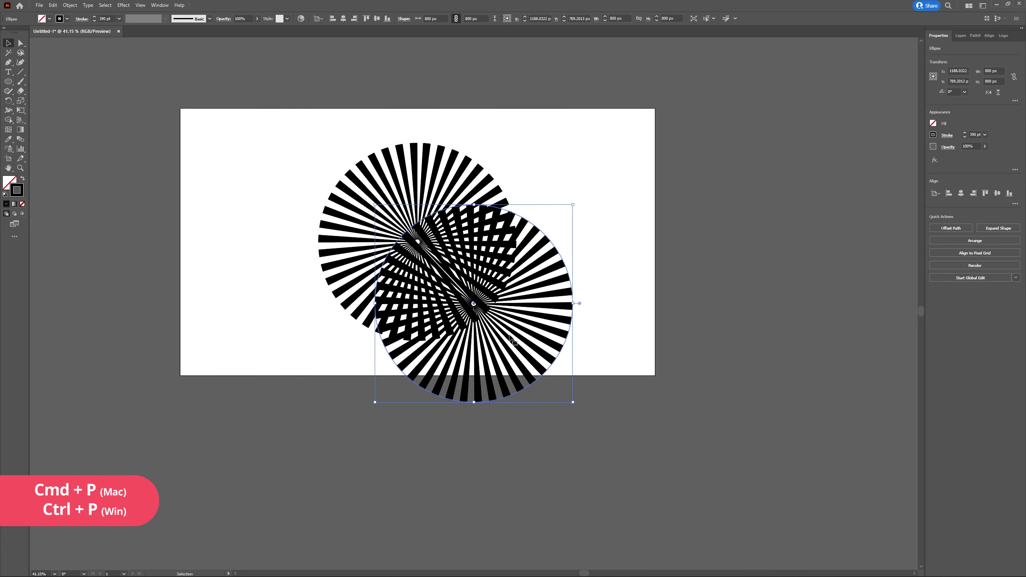
pyautogui.moveTo(521, 319); pyautogui.dragTo(123, 236)
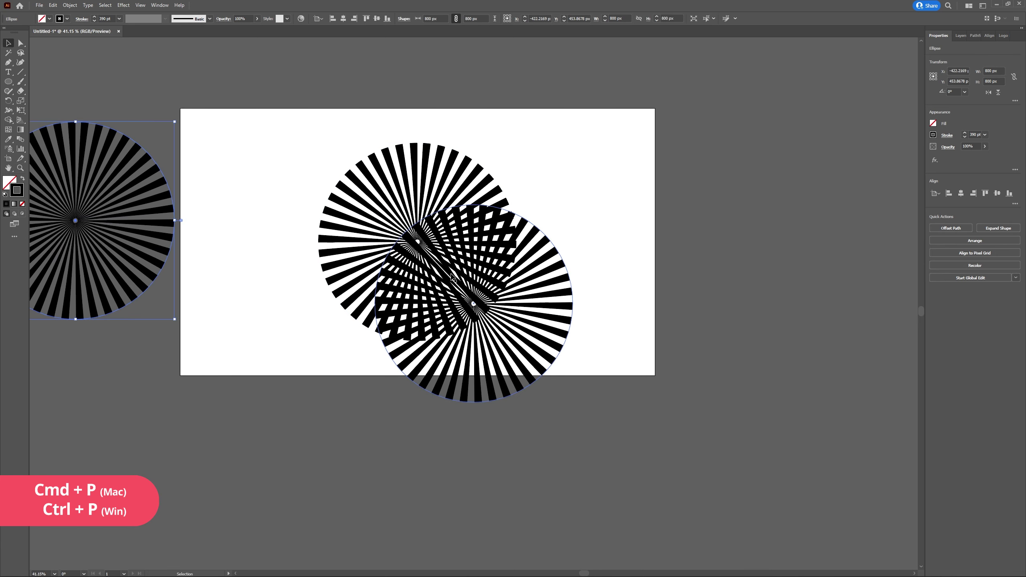
# Delete the extra overlapping duplicate and fit the artboard back in the window.
pyautogui.moveTo(471, 247); pyautogui.dragTo(476, 292)
pyautogui.press('Delete')
pyautogui.click(477, 291)
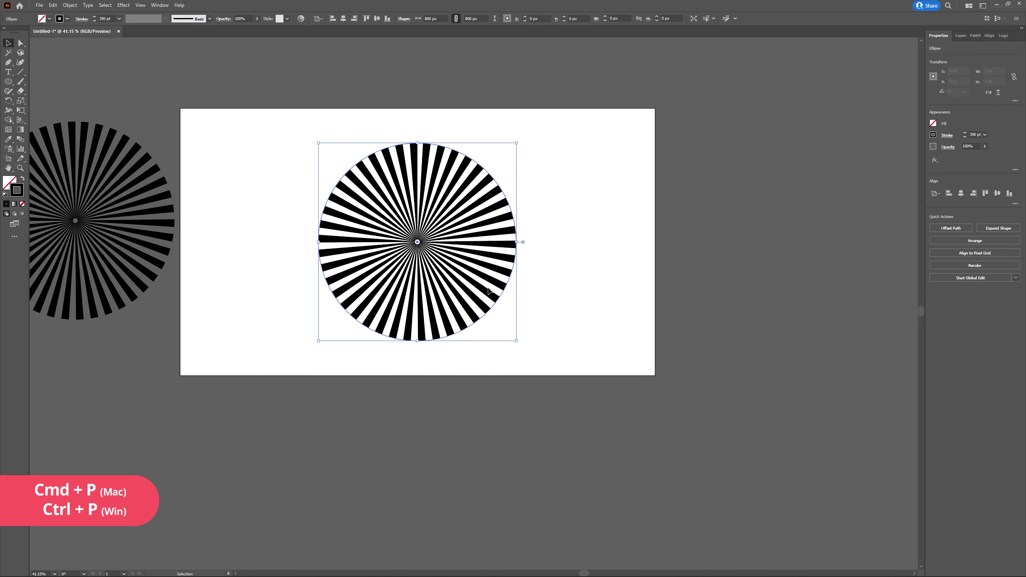
pyautogui.hotkey('ctrl', '0')
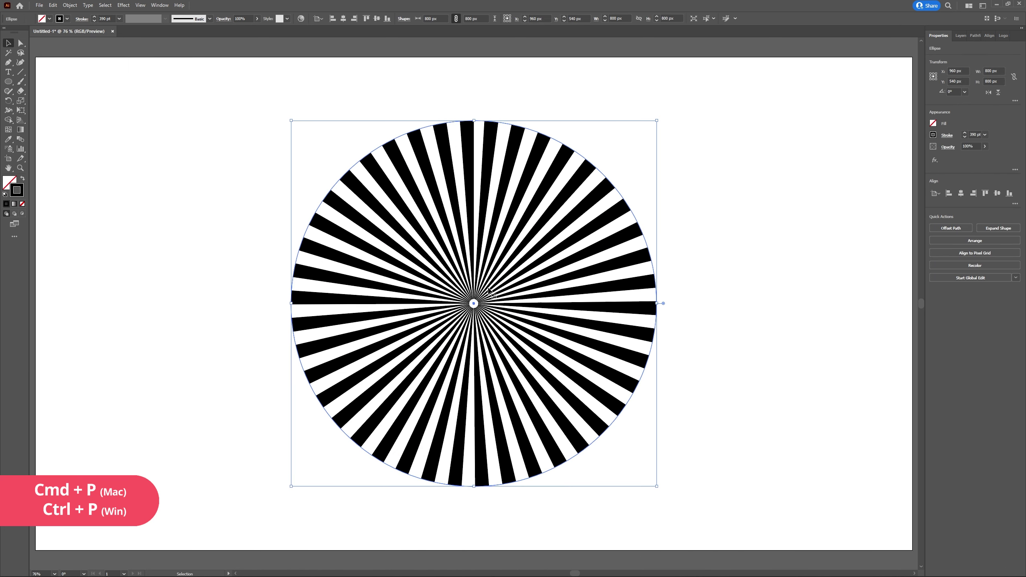
pyautogui.click(748, 284)
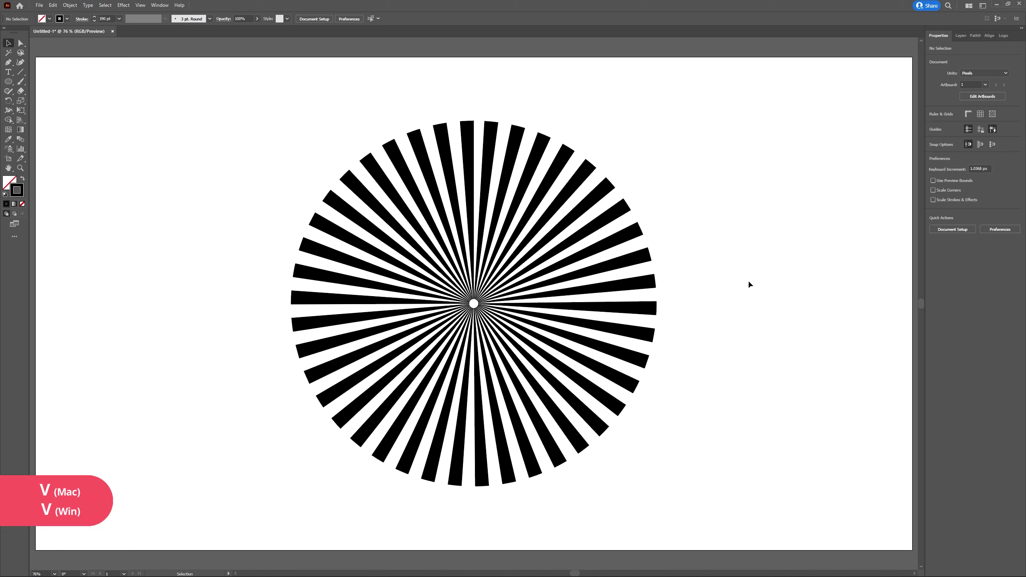
# Expand the dashed sunburst stroke into a black-filled compound path of ray shapes.
pyautogui.click(354, 249)
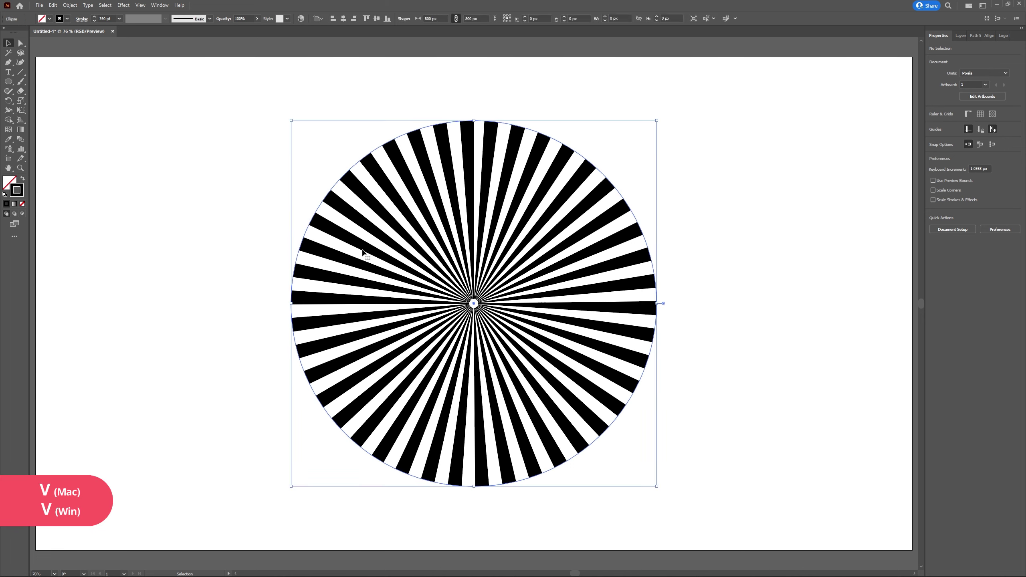
pyautogui.click(70, 5)
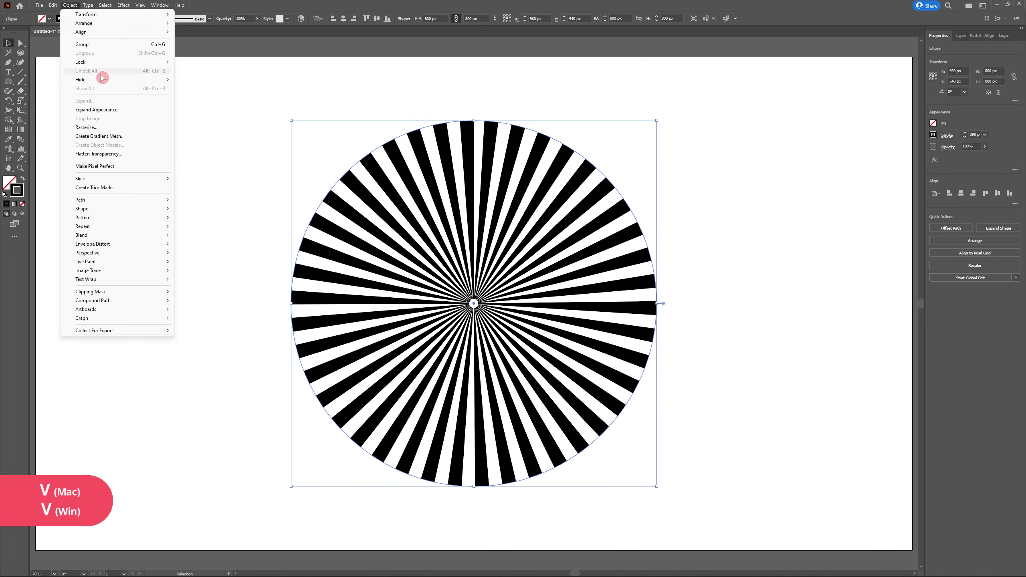
pyautogui.click(102, 110)
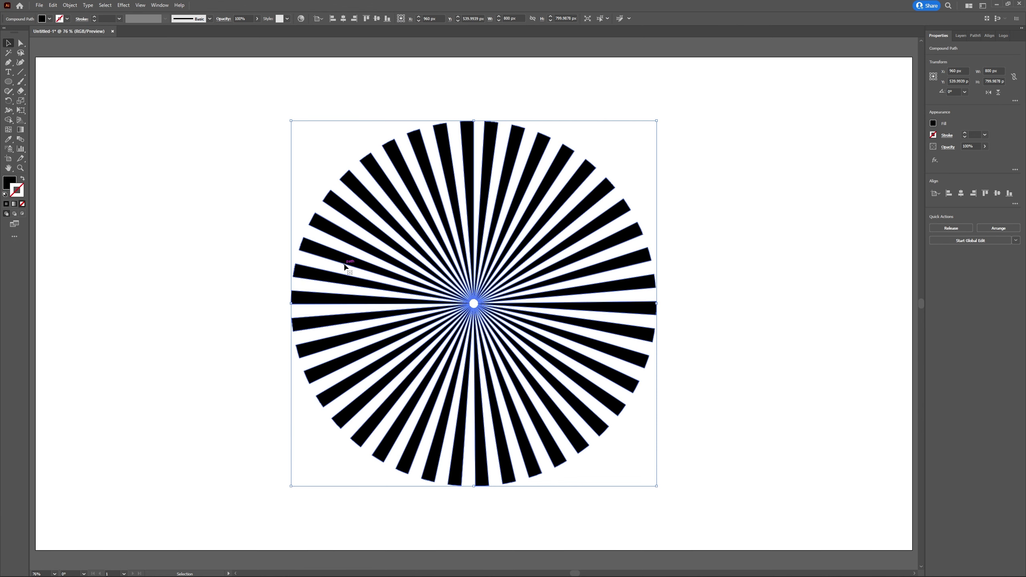
pyautogui.click(70, 5)
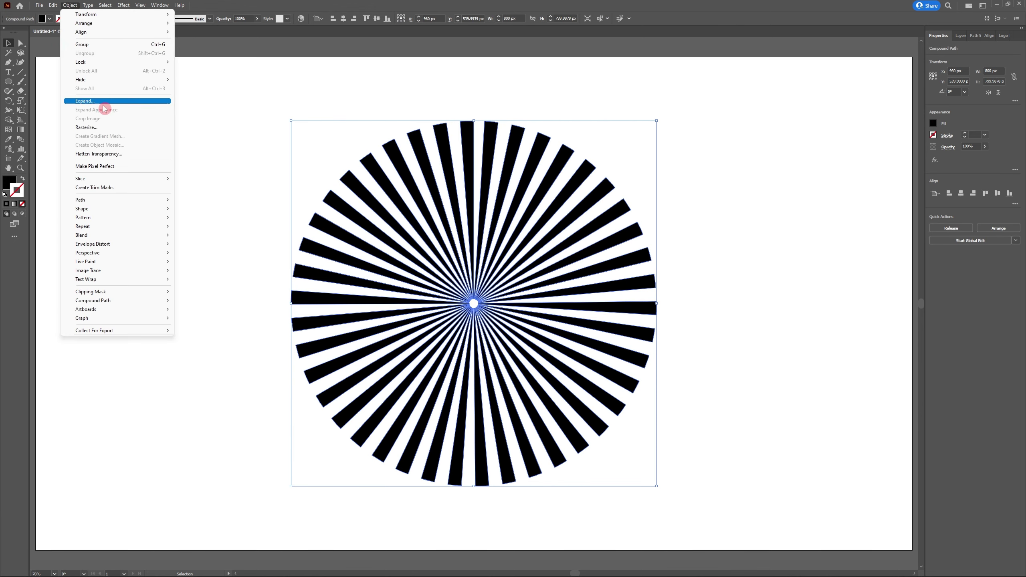
pyautogui.click(104, 101)
pyautogui.click(12, 44)
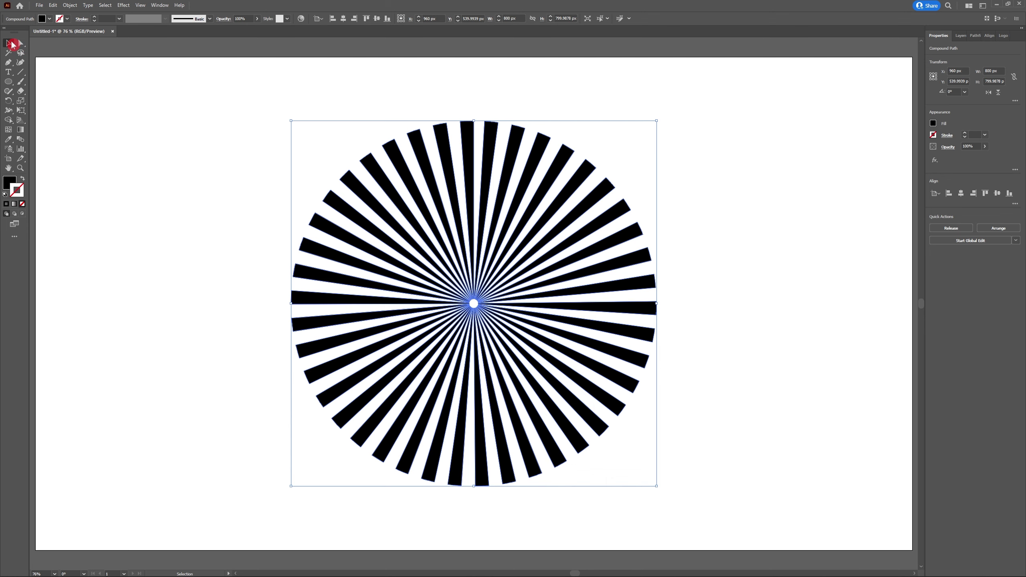
pyautogui.click(108, 180)
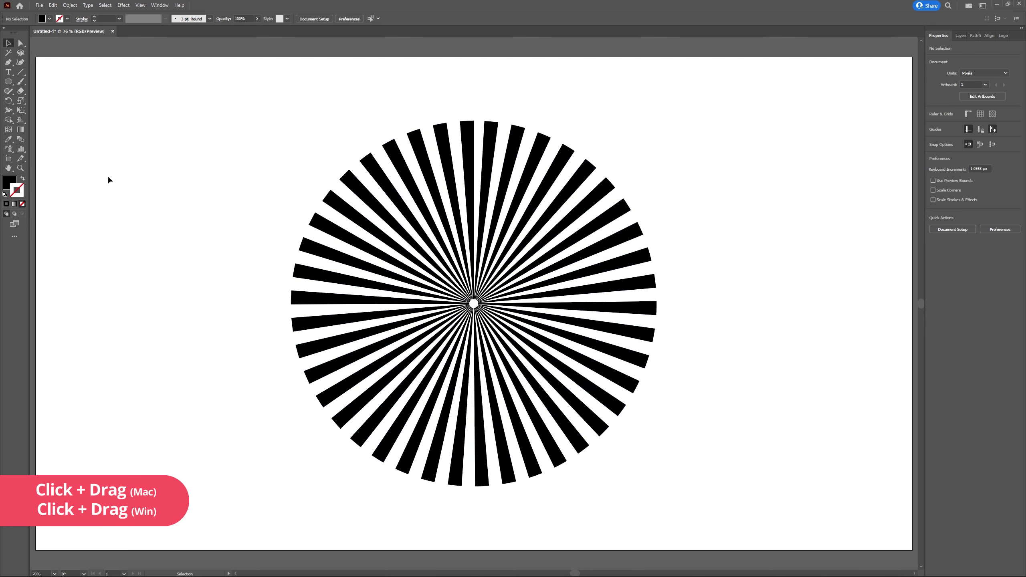
# Scale the starburst up from its centre to about 2254 px so its rays fill the artboard.
pyautogui.click(359, 349)
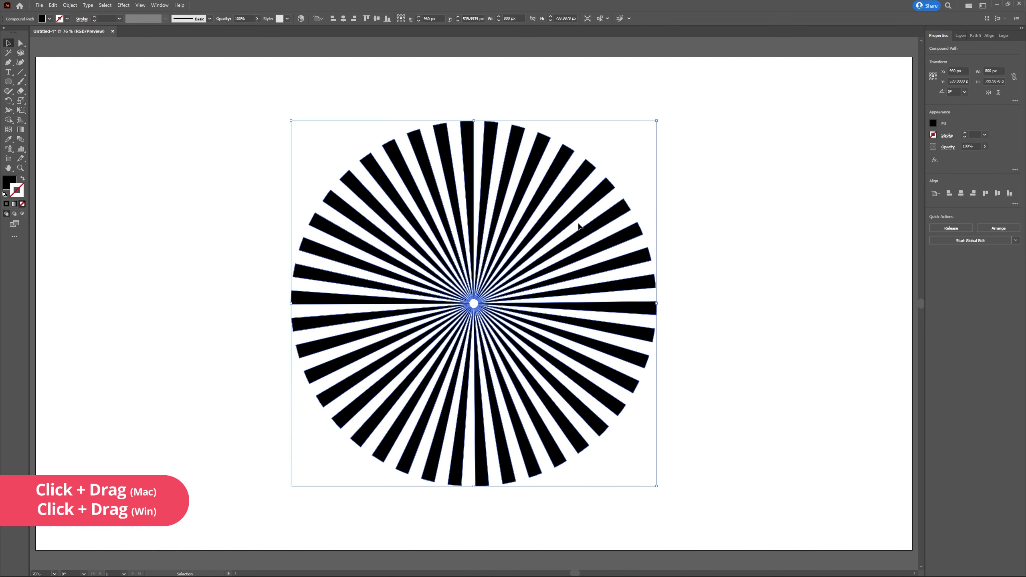
pyautogui.scroll(-5, 511, 243)
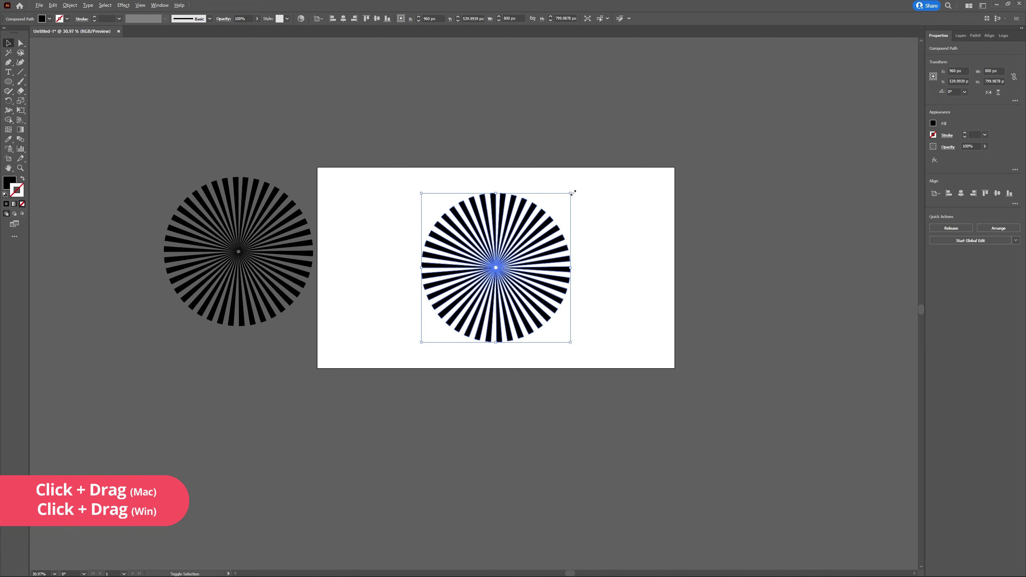
pyautogui.moveTo(573, 193); pyautogui.dragTo(707, 62)
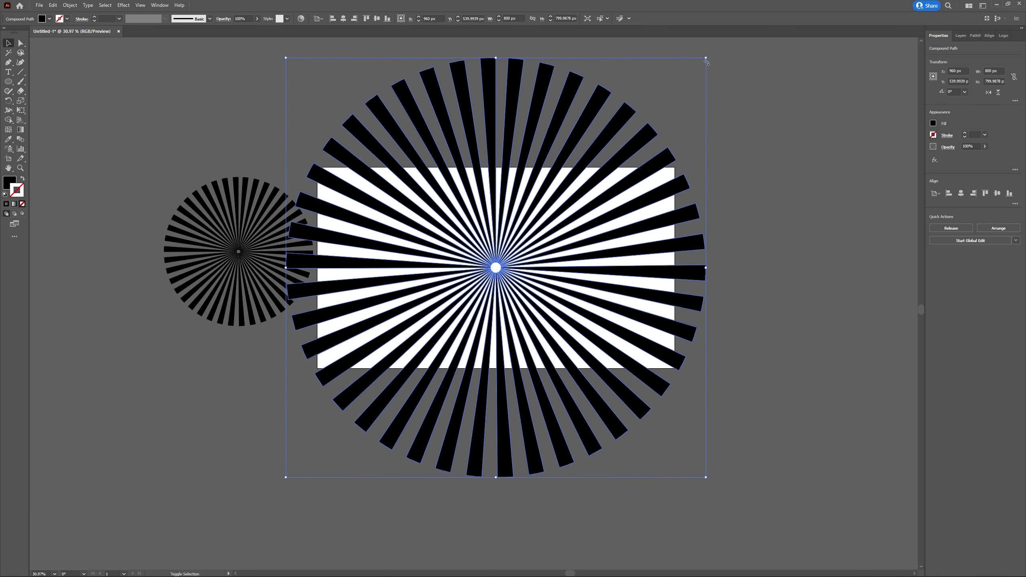
pyautogui.press('a')
pyautogui.press('v')
pyautogui.hotkey('ctrl', '0')
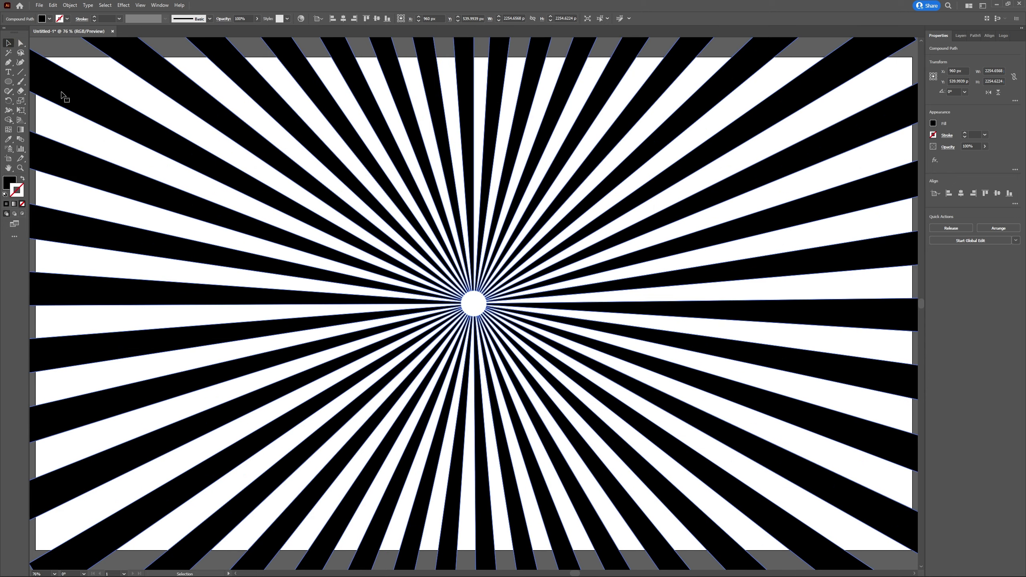
# Fill the sunburst rays with orange ff6801.
pyautogui.doubleClick(9, 182)
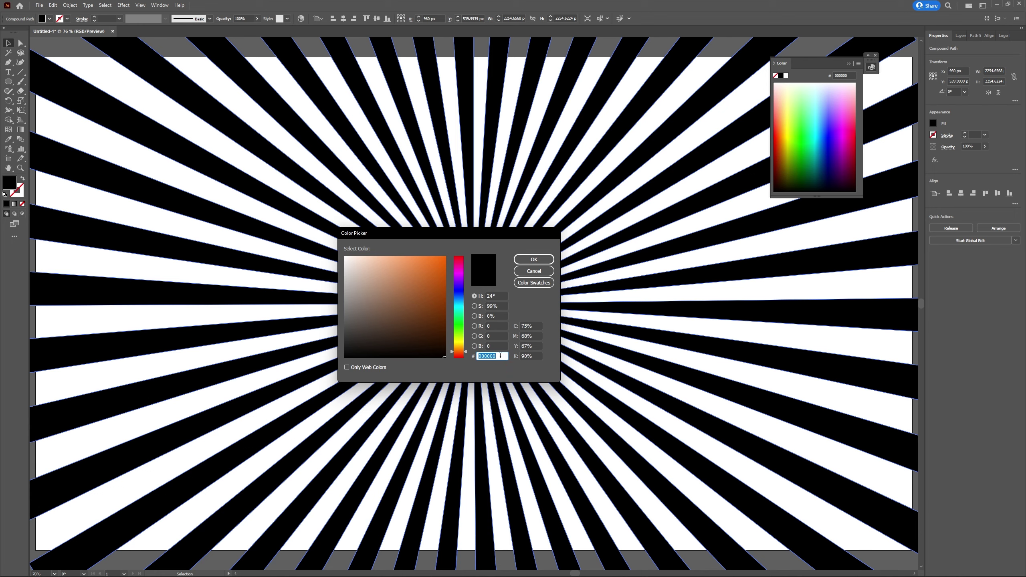
pyautogui.write('ff6801')
pyautogui.click(532, 260)
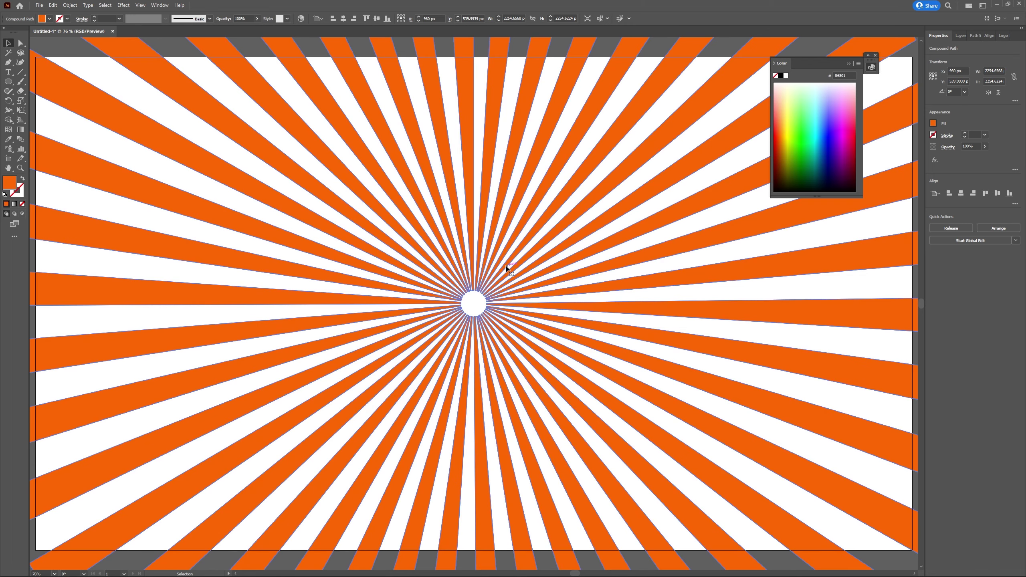
# Draw a rectangle of about 1920 × 1080 px from the artboard's top-left to bottom-right corner.
pyautogui.click(465, 475)
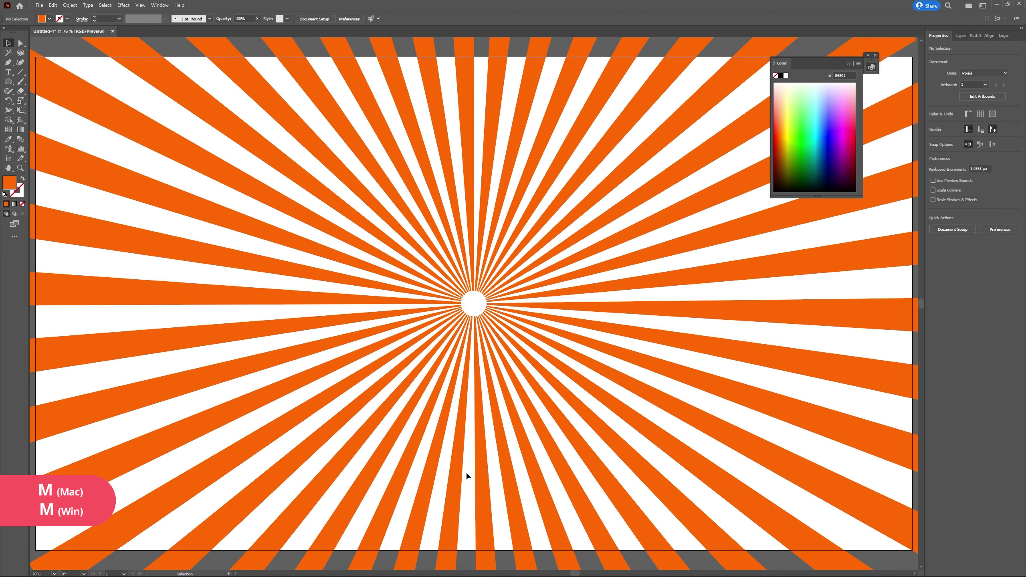
pyautogui.press('z')
pyautogui.moveTo(426, 396); pyautogui.dragTo(363, 398)
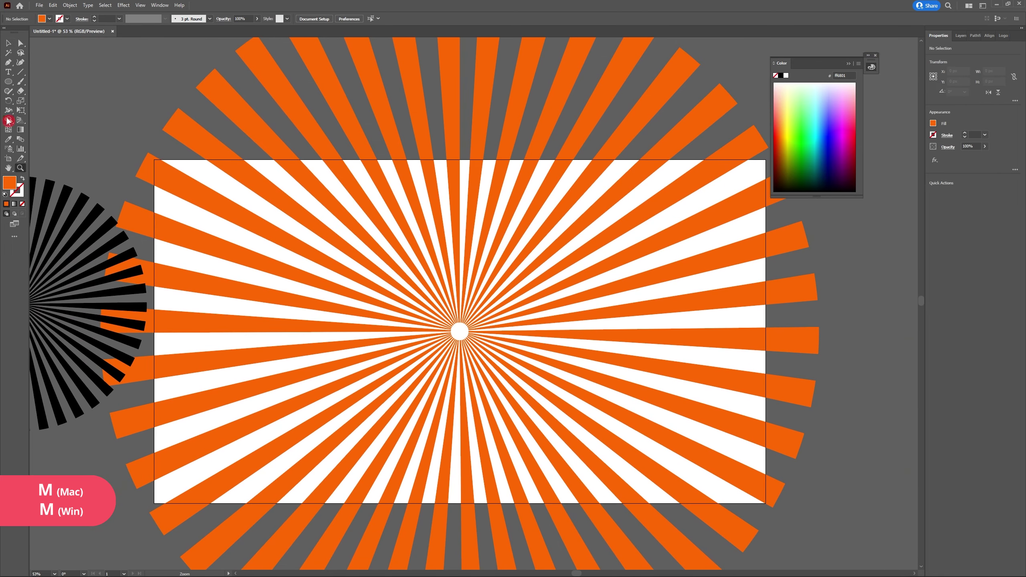
pyautogui.press('m')
pyautogui.click(8, 81)
pyautogui.moveTo(151, 160); pyautogui.dragTo(766, 503)
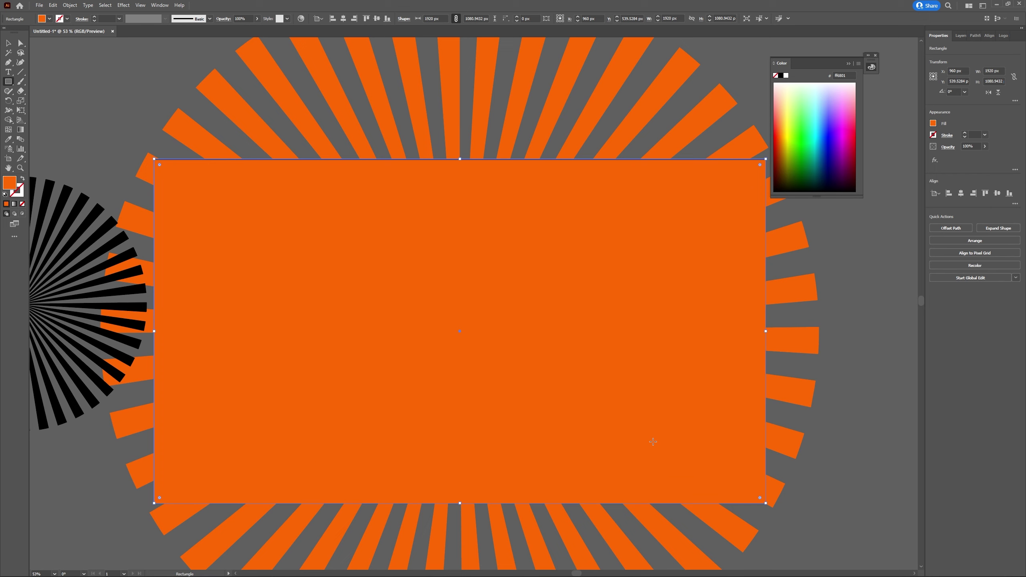
# Change the rectangle's fill to yellow fff203.
pyautogui.doubleClick(9, 183)
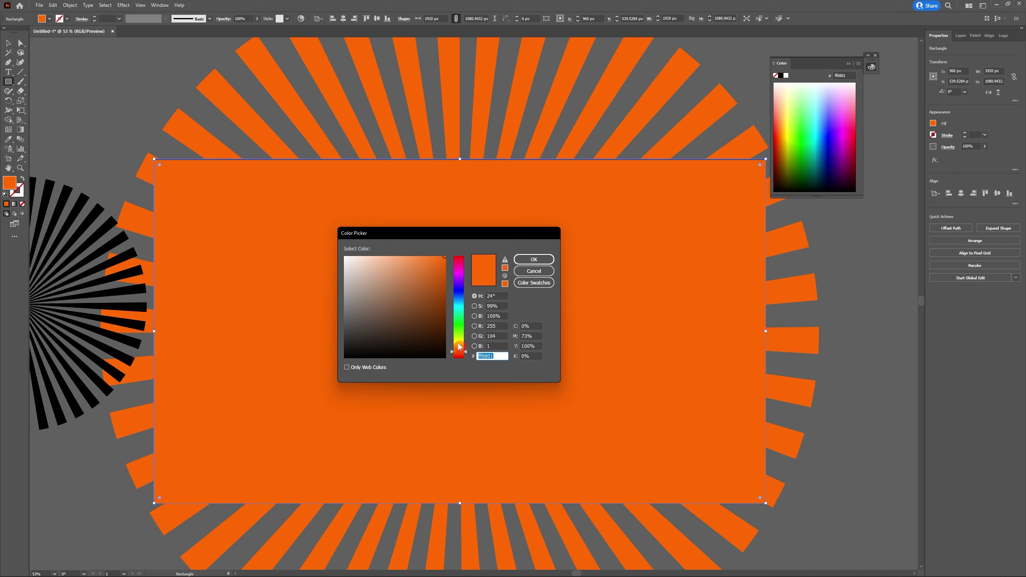
pyautogui.click(461, 343)
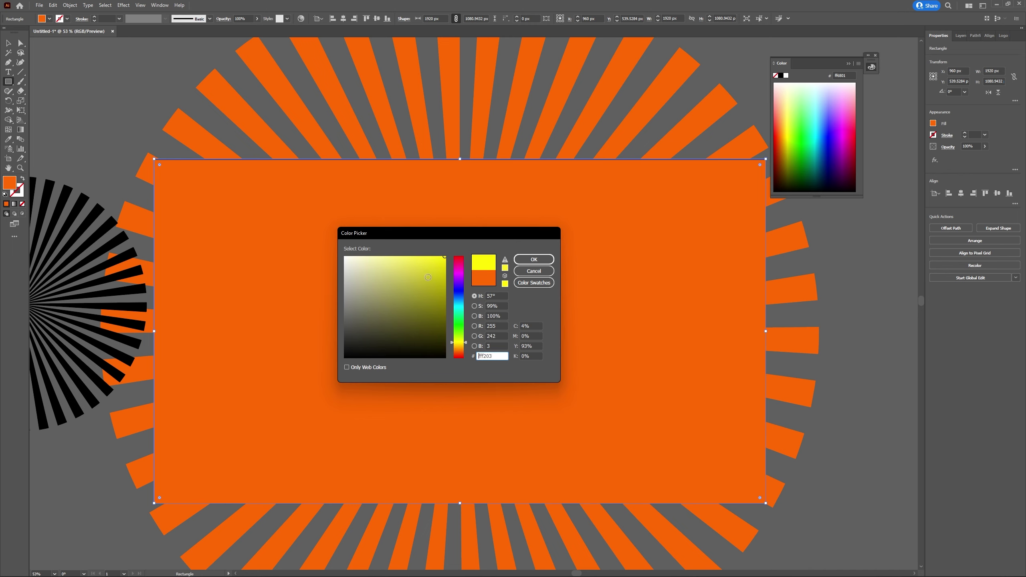
pyautogui.click(519, 261)
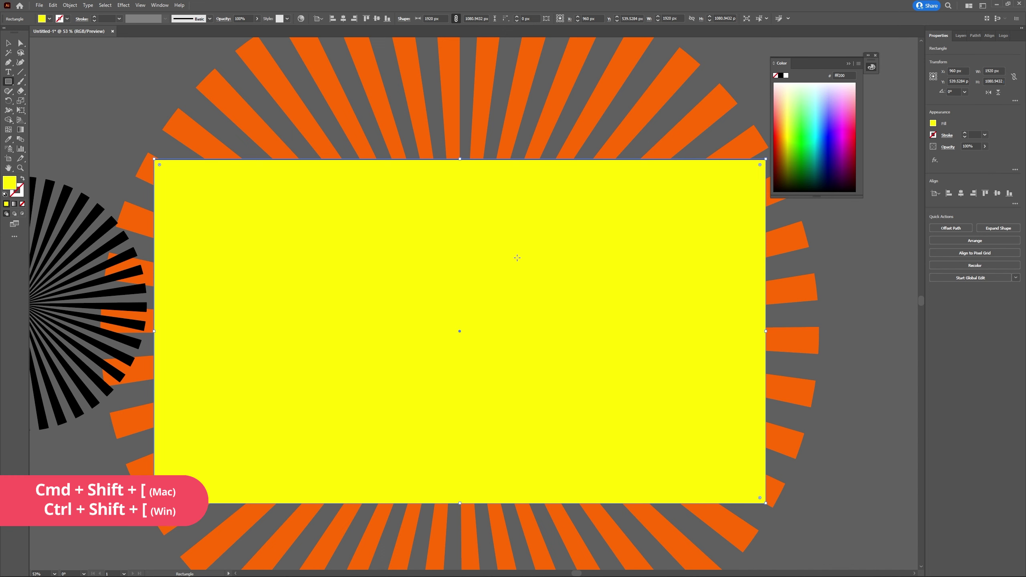
# Send the yellow rectangle to the back, behind the orange rays.
pyautogui.rightClick(490, 305)
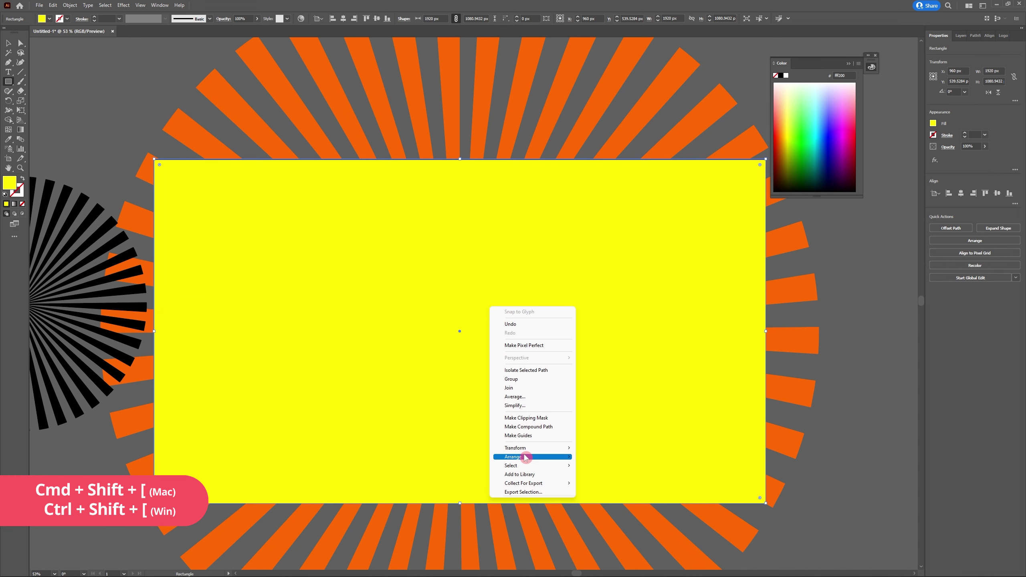
pyautogui.moveTo(526, 457)
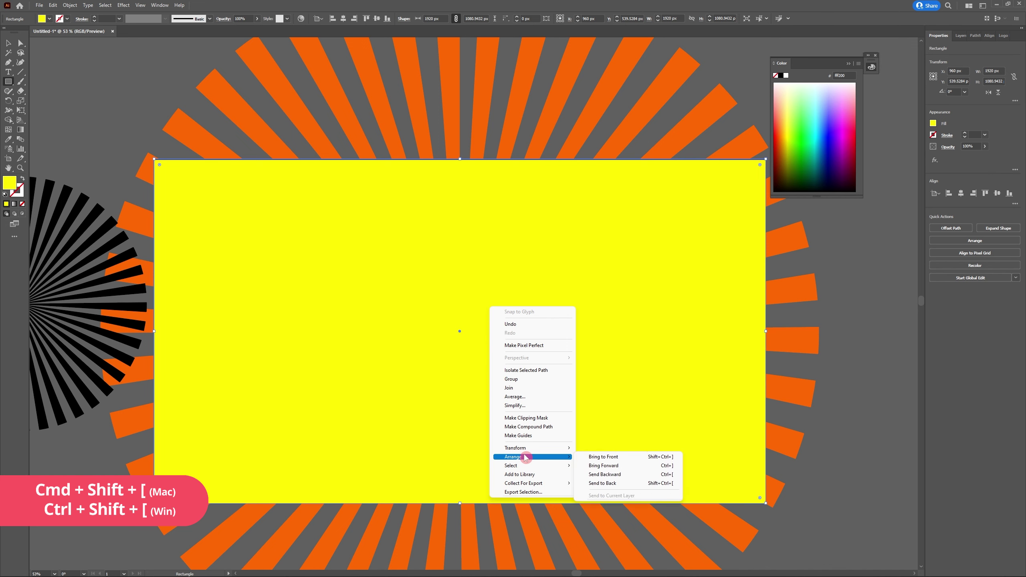
pyautogui.click(612, 483)
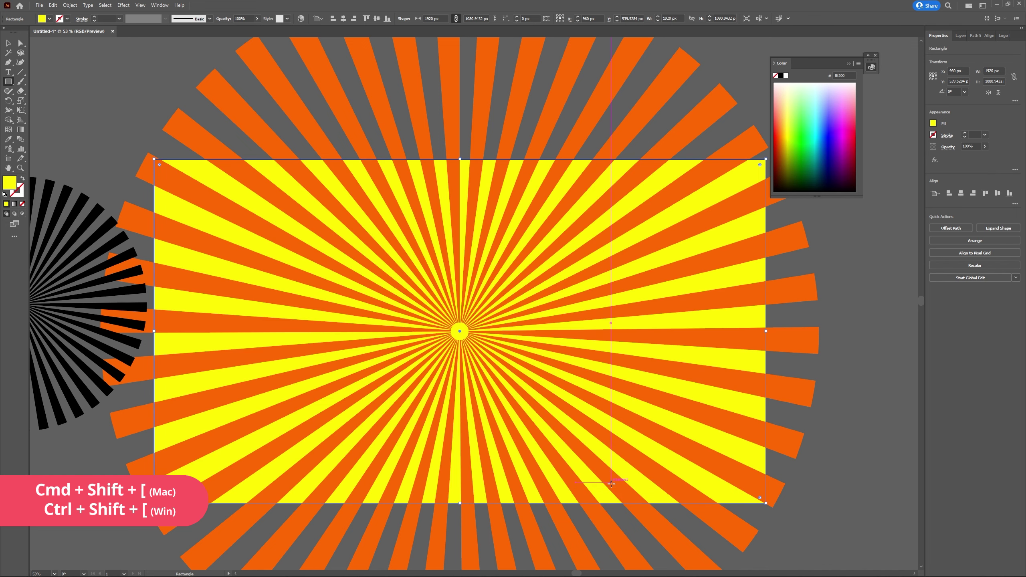
# Move the spare black starburst further left and up, away from the artboard.
pyautogui.press('v')
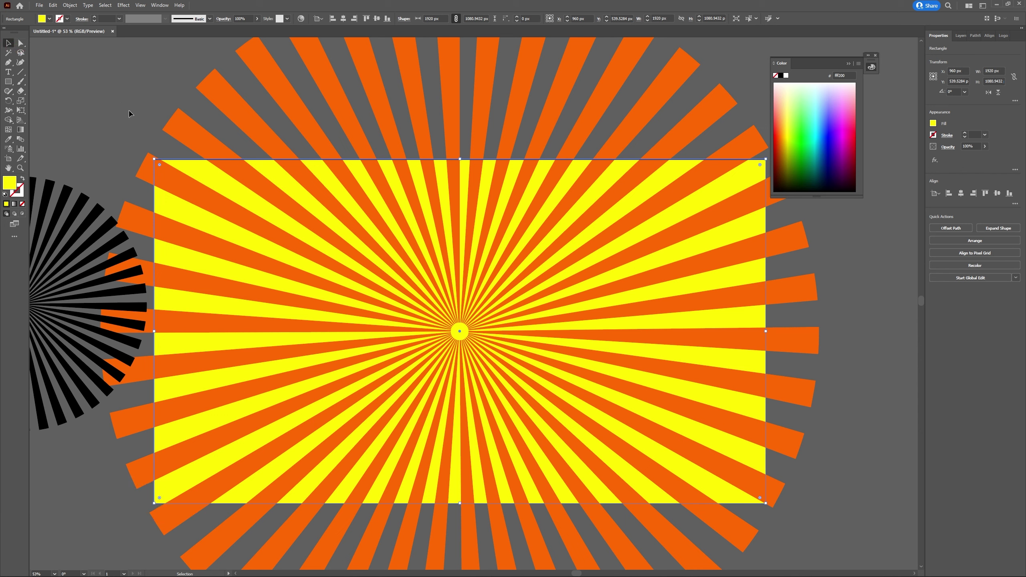
pyautogui.click(136, 319)
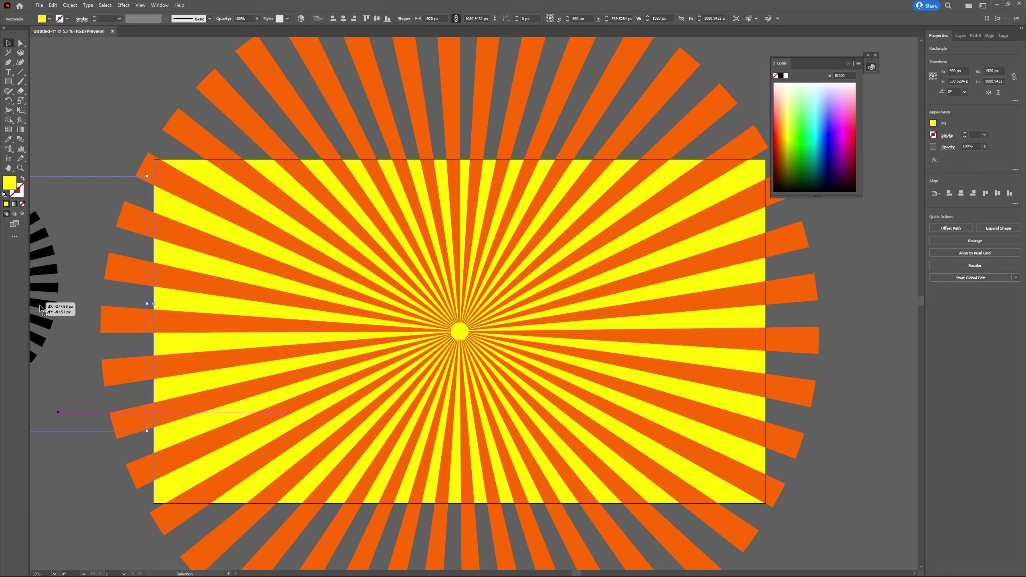
pyautogui.moveTo(105, 335); pyautogui.dragTo(4, 306)
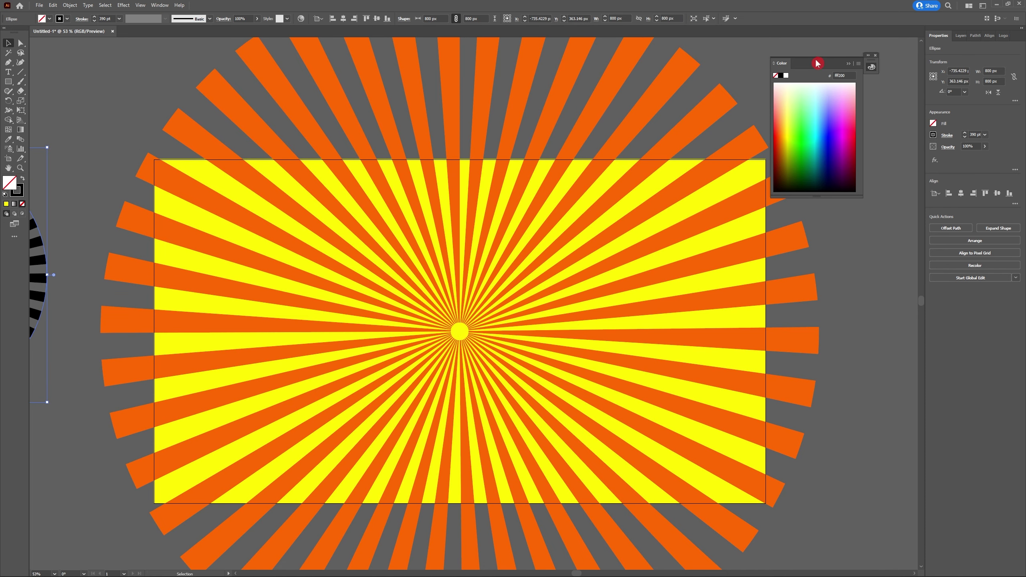
# Replace the floating Color panel with the Gradient panel, moved clear of the artwork.
pyautogui.click(875, 56)
pyautogui.click(159, 6)
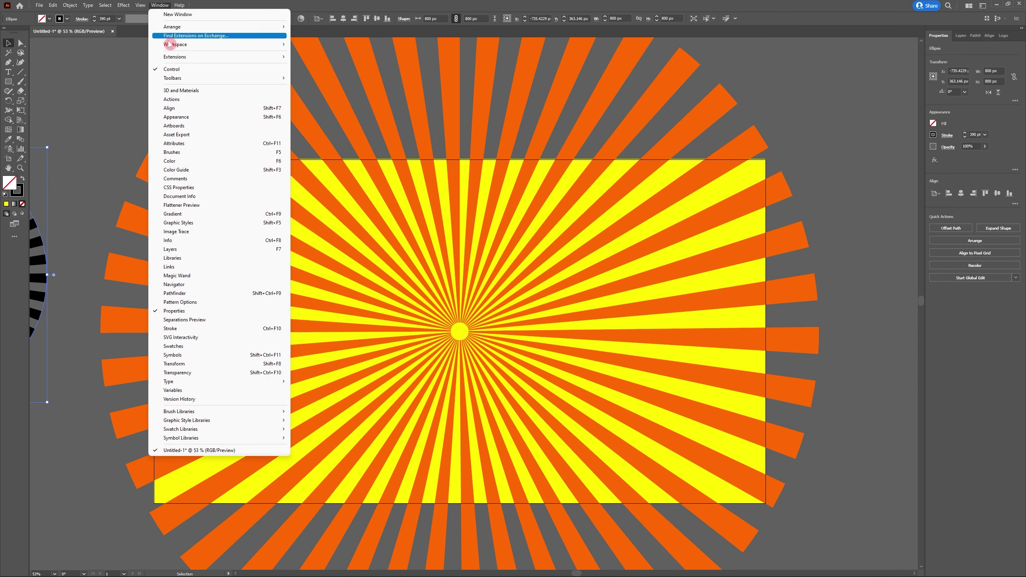
pyautogui.click(187, 217)
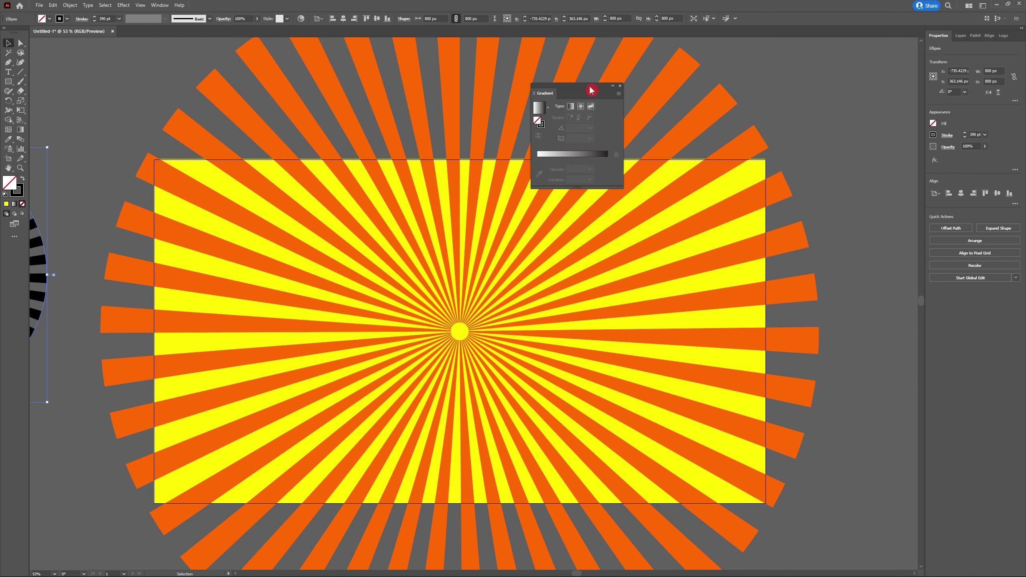
pyautogui.moveTo(592, 87); pyautogui.dragTo(880, 173)
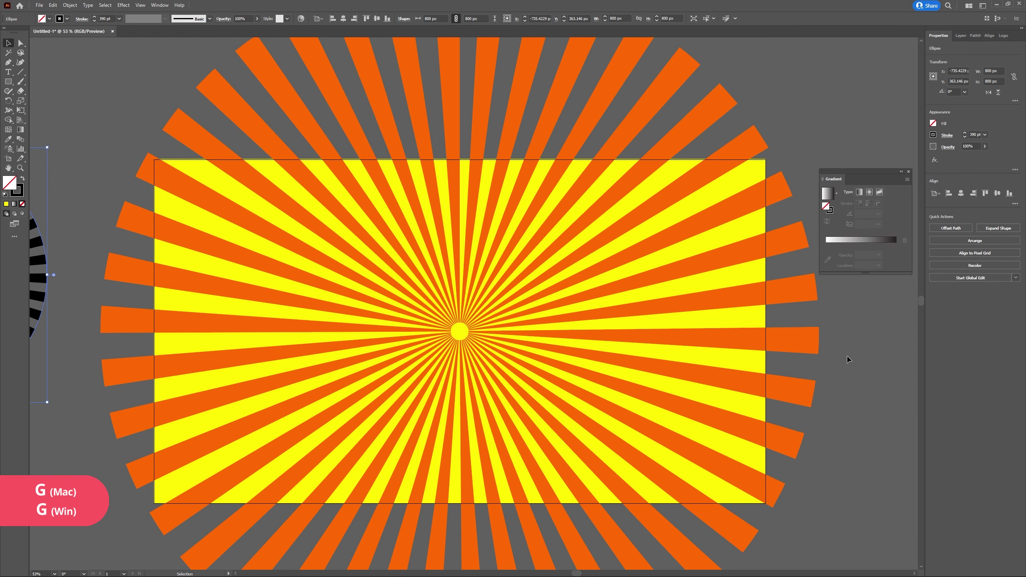
# Give the background rectangle a radial gradient and open the centre stop's colour choices.
pyautogui.click(840, 392)
pyautogui.press('g')
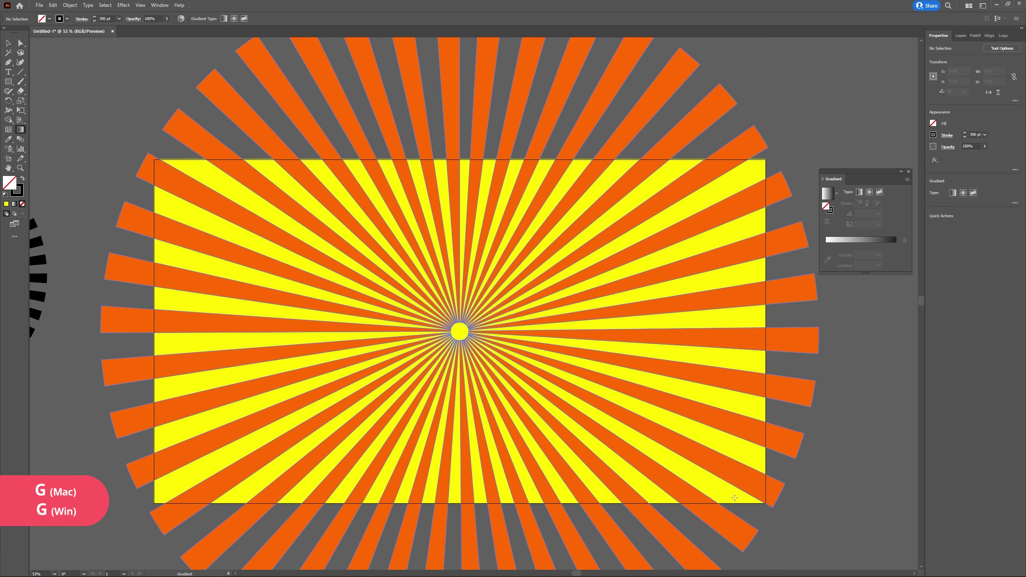
pyautogui.click(736, 501)
pyautogui.click(734, 495)
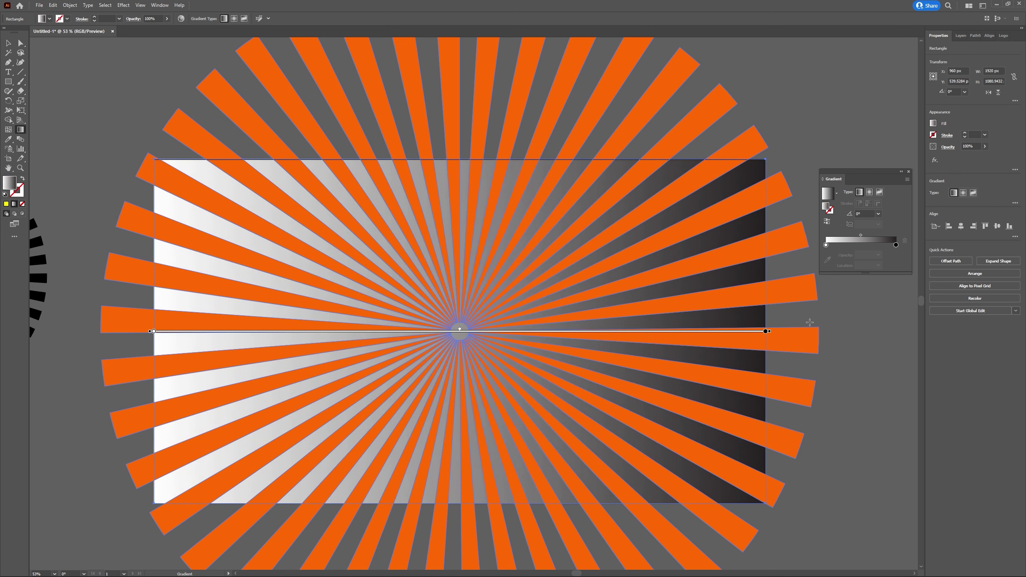
pyautogui.click(870, 193)
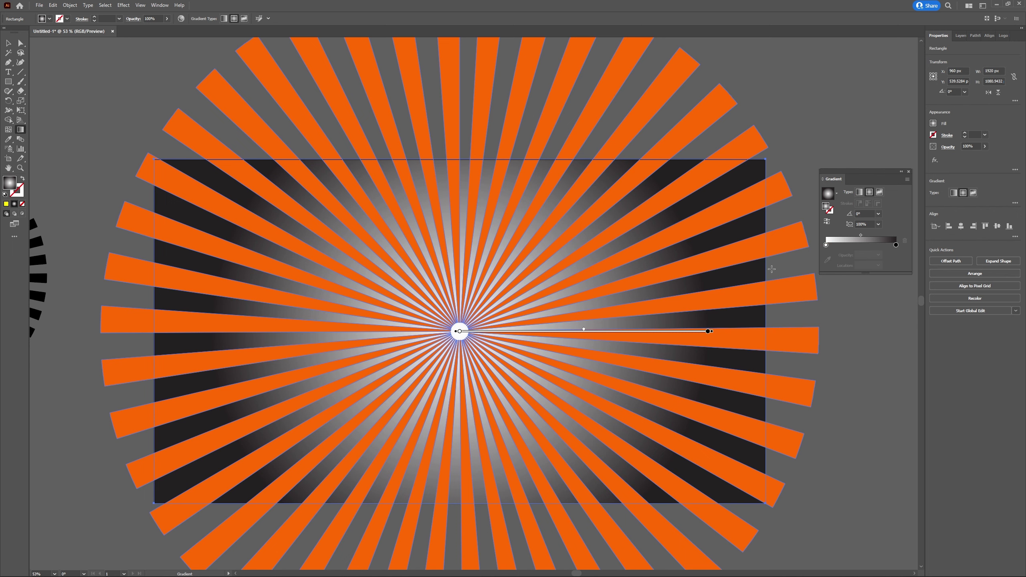
pyautogui.moveTo(472, 318)
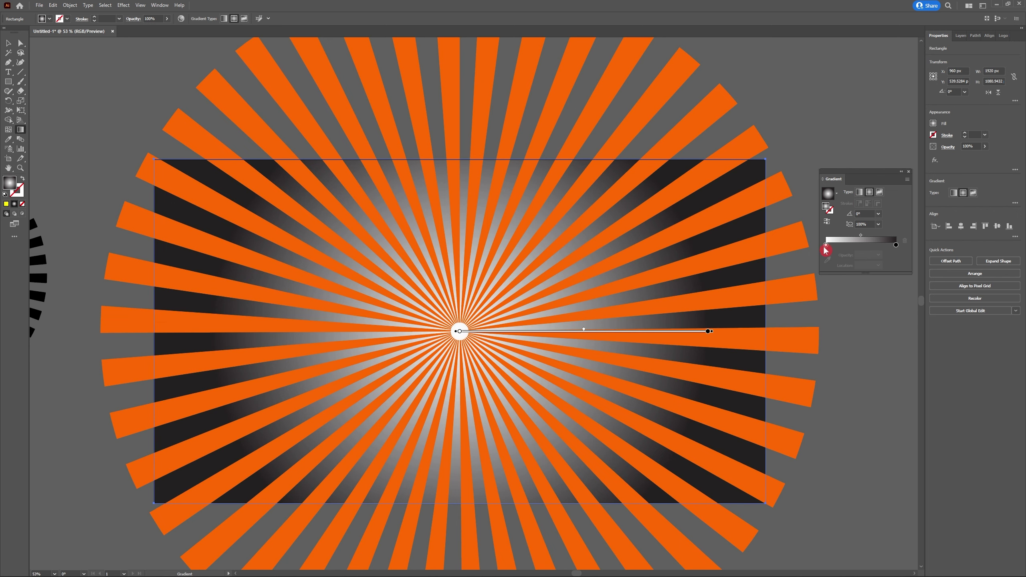
pyautogui.click(461, 332)
pyautogui.doubleClick(460, 332)
# Make the gradient's centre stop yellow and drag its outer edge further out.
pyautogui.click(386, 356)
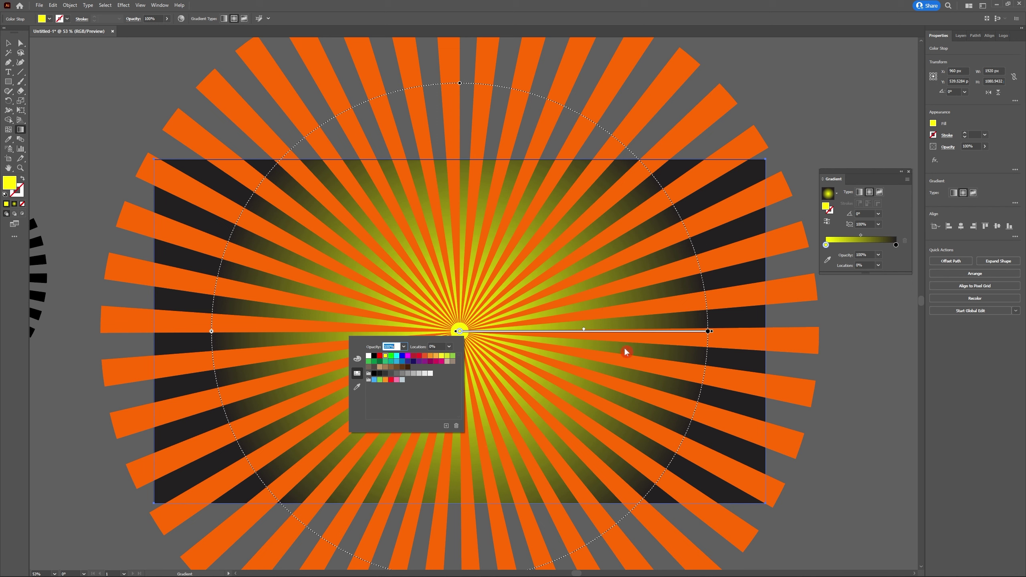
pyautogui.click(818, 347)
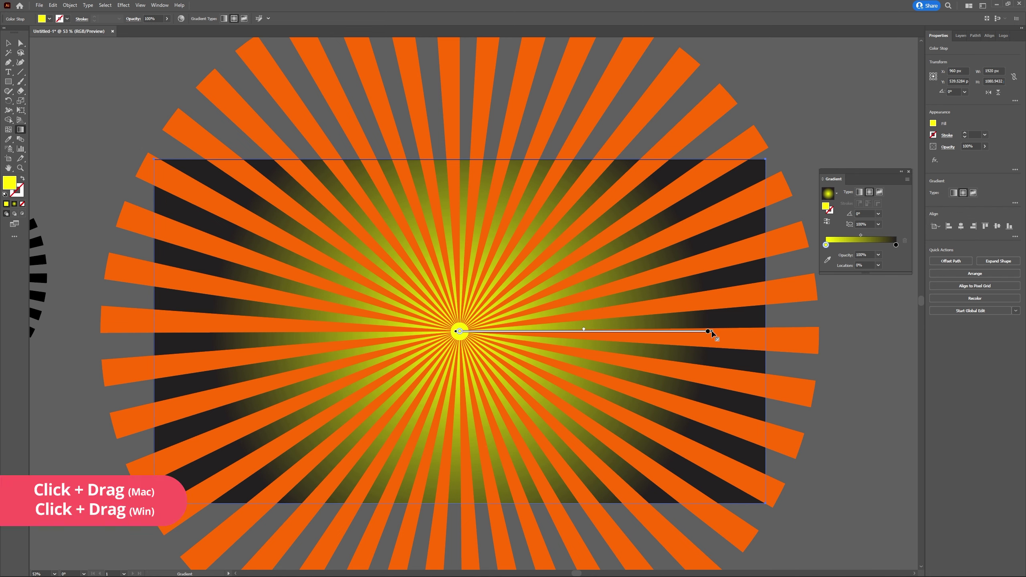
pyautogui.moveTo(712, 333); pyautogui.dragTo(792, 334)
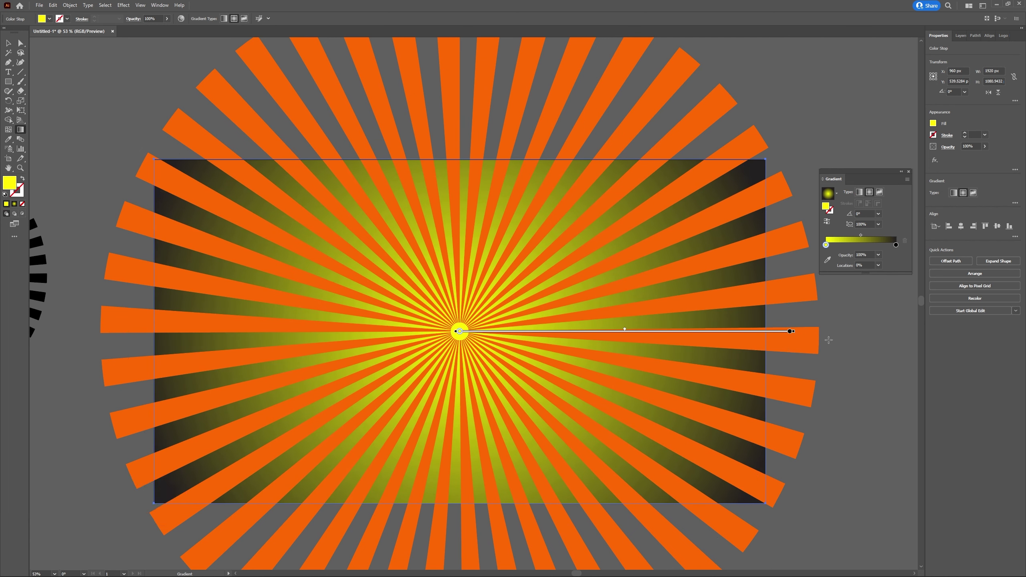
# Set the gradient's dark end stop to the rays' orange, sampled with the eyedropper.
pyautogui.doubleClick(790, 332)
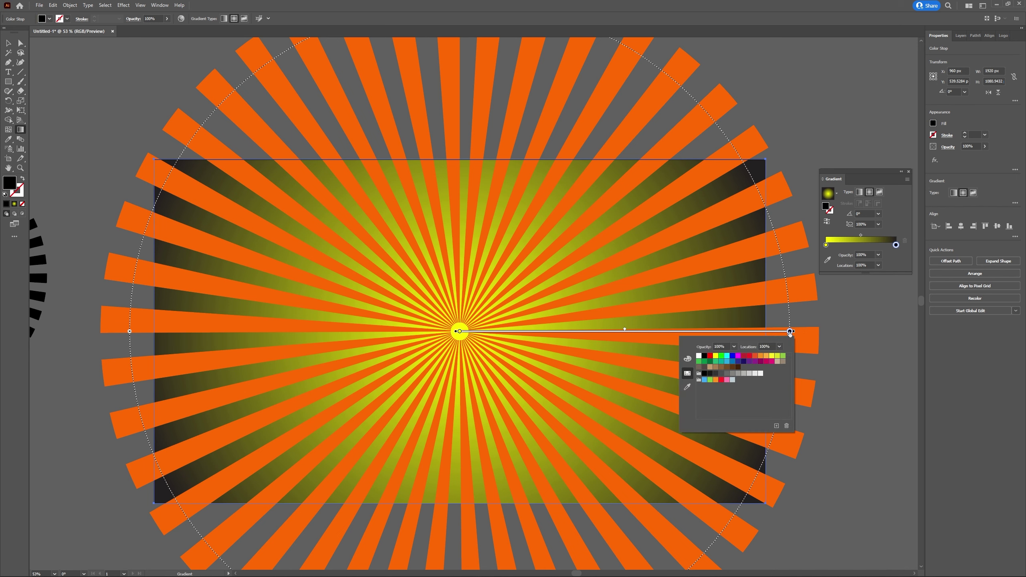
pyautogui.click(688, 387)
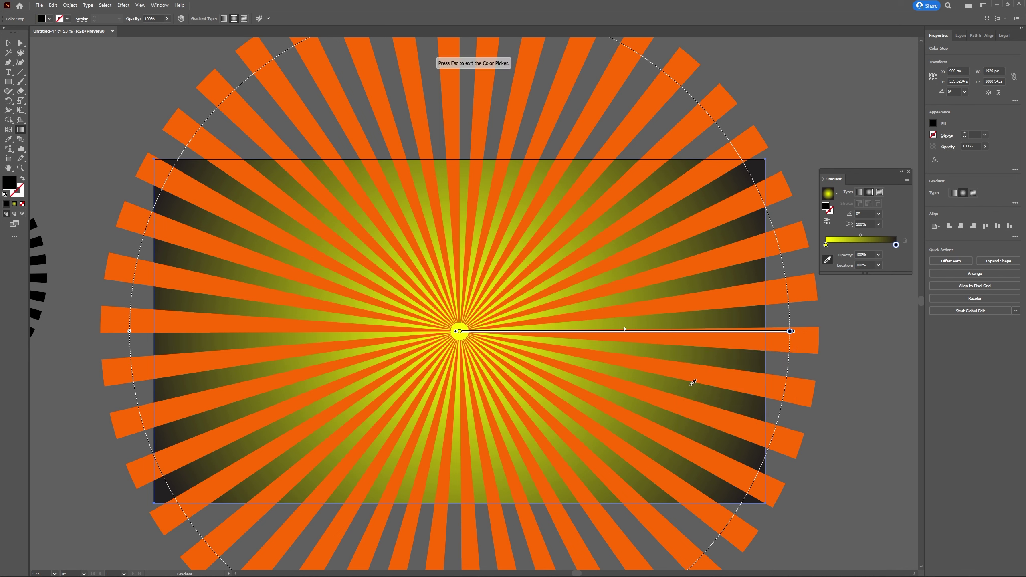
pyautogui.click(790, 440)
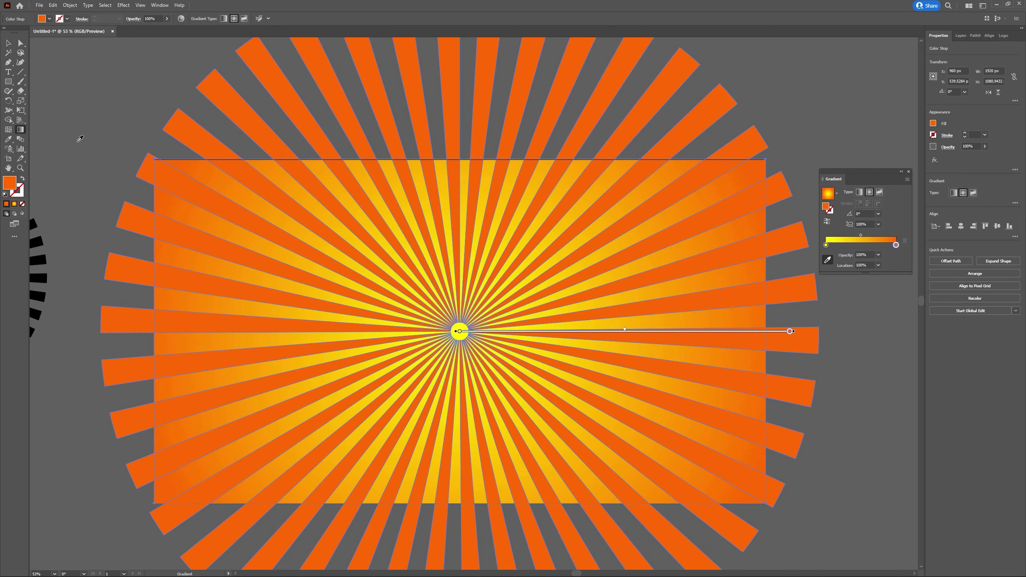
# Deselect the background, then draw a rectangle from the artboard's top-left to bottom-right corner.
pyautogui.click(10, 45)
pyautogui.click(75, 97)
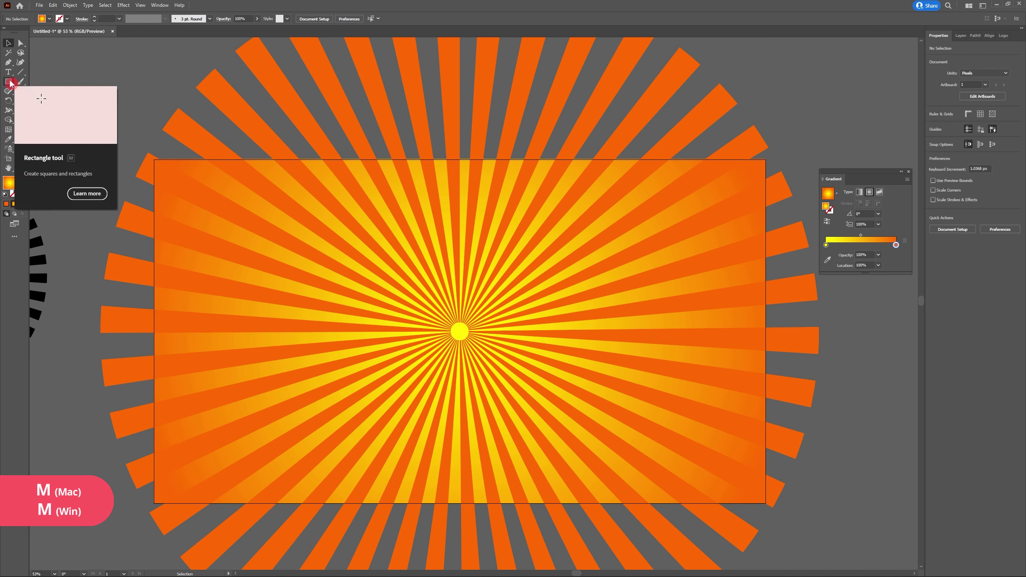
pyautogui.moveTo(9, 83); pyautogui.dragTo(45, 83)
pyautogui.moveTo(155, 160)
pyautogui.mouseDown()
pyautogui.moveTo(725, 486)
pyautogui.moveTo(785, 506)
pyautogui.mouseUp()
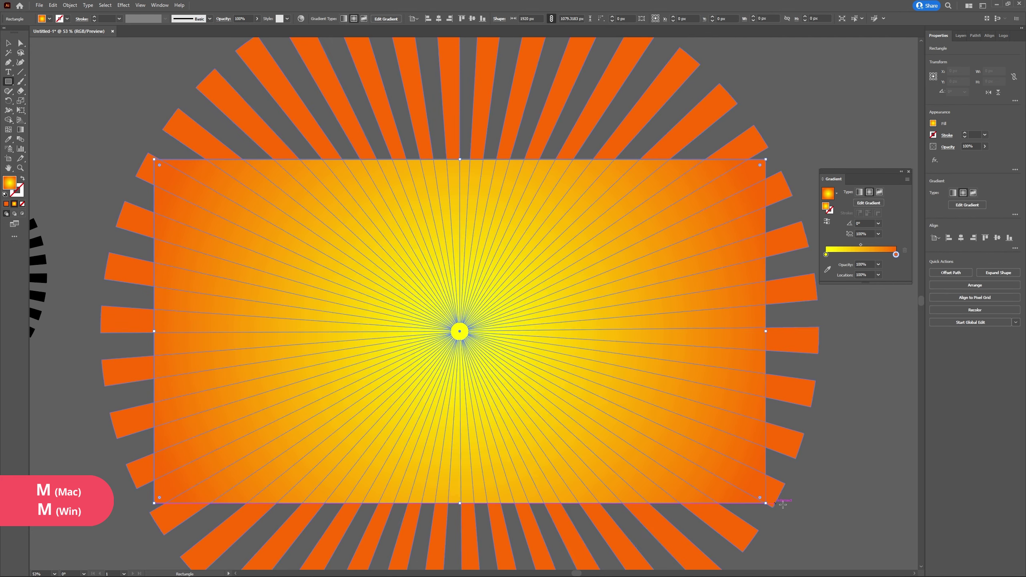
# Clip all artwork to the top rectangle with Ctrl+7, fit the artboard, and close the Gradient panel.
pyautogui.press('v')
pyautogui.hotkey('ctrl', 'shift', 'a')
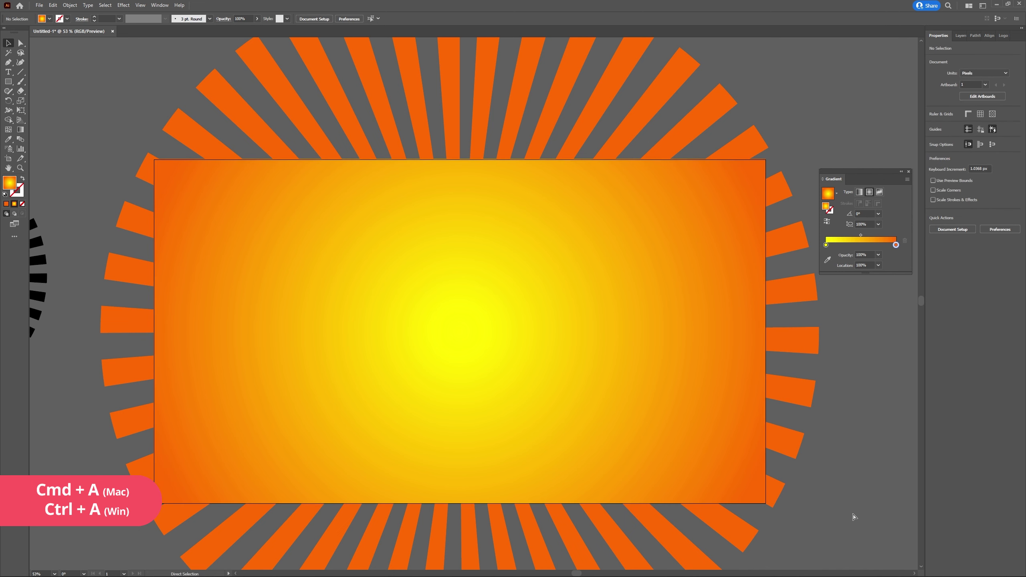
pyautogui.hotkey('ctrl', 'a')
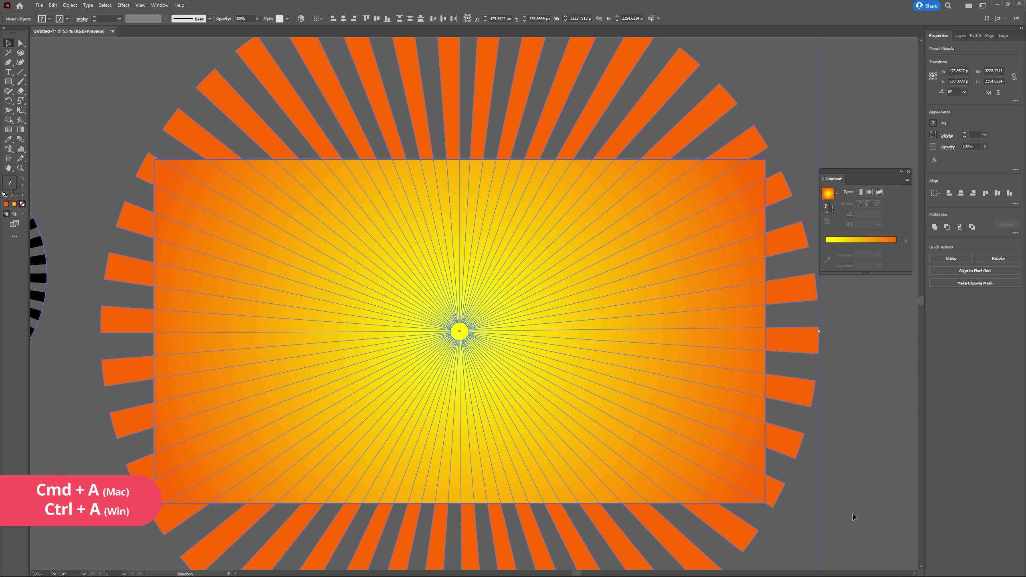
pyautogui.press('ctrl')
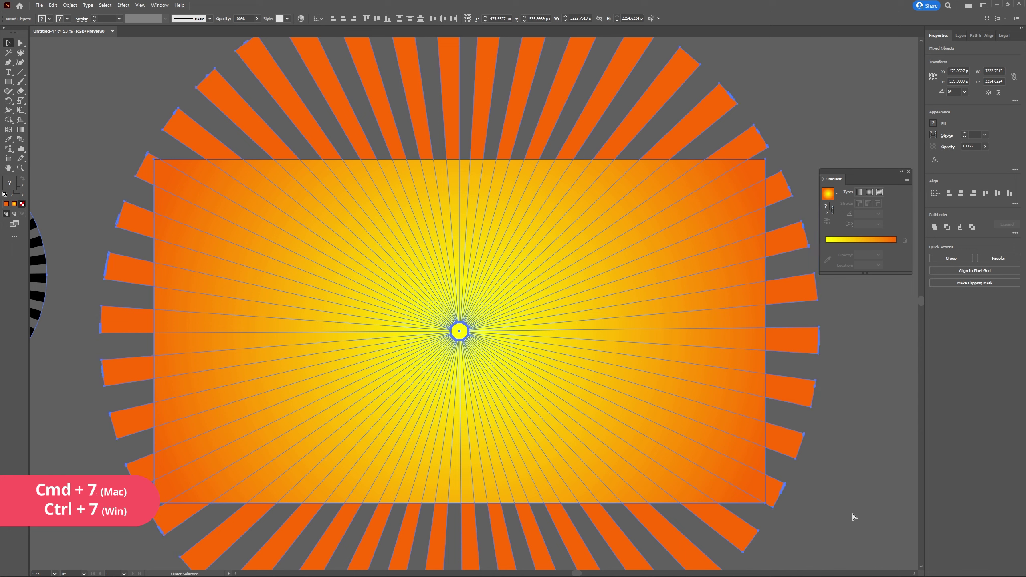
pyautogui.hotkey('ctrl', '7')
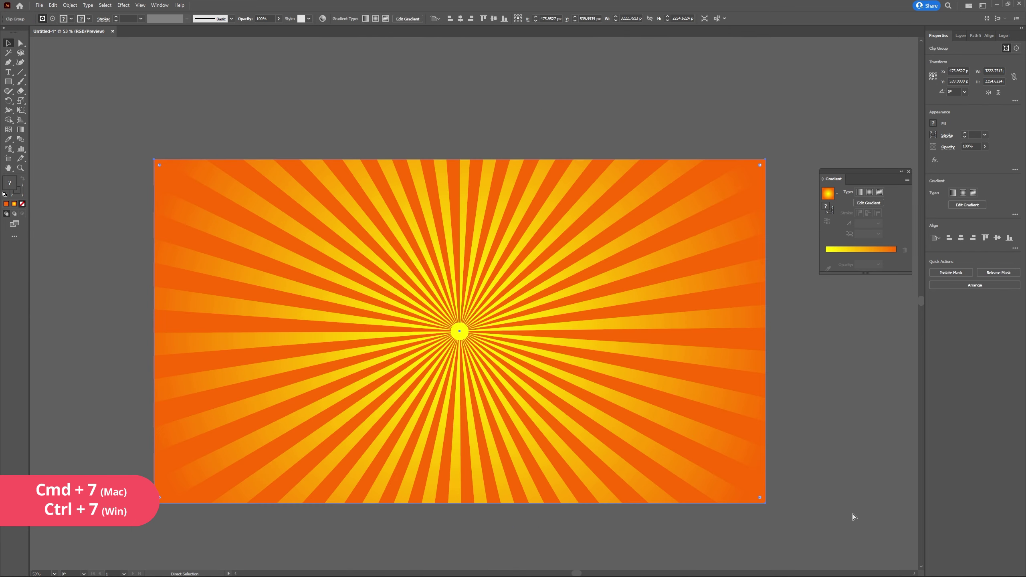
pyautogui.hotkey('ctrl', '0')
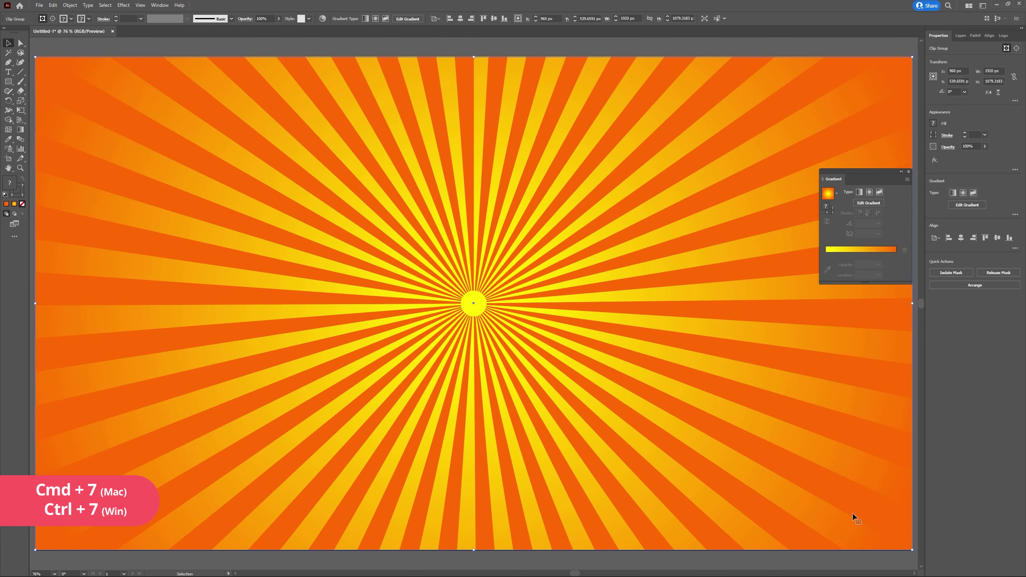
pyautogui.click(909, 173)
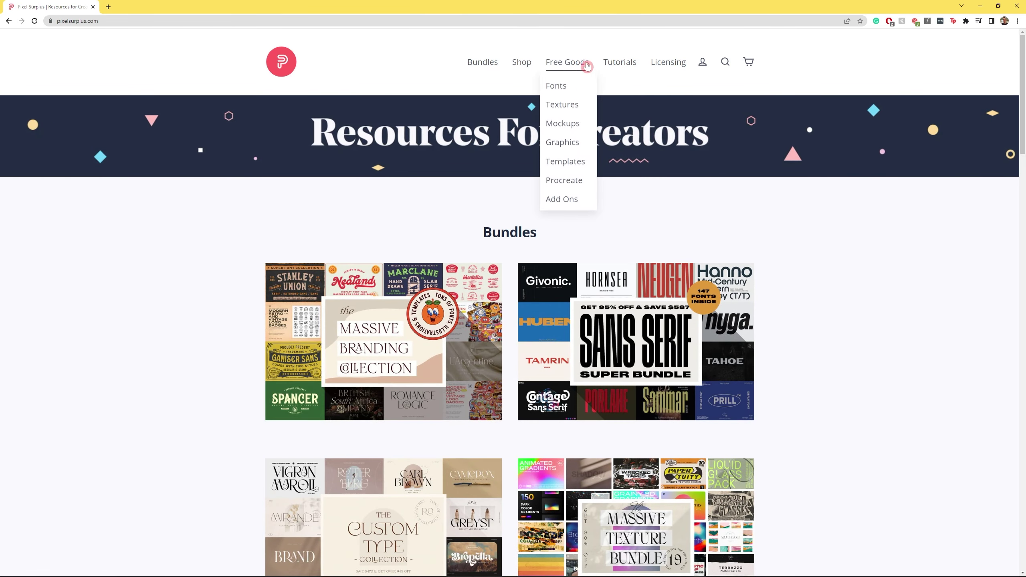
# Browse the free Fonts, Textures, Mockups and Graphics collections in turn.
pyautogui.click(569, 86)
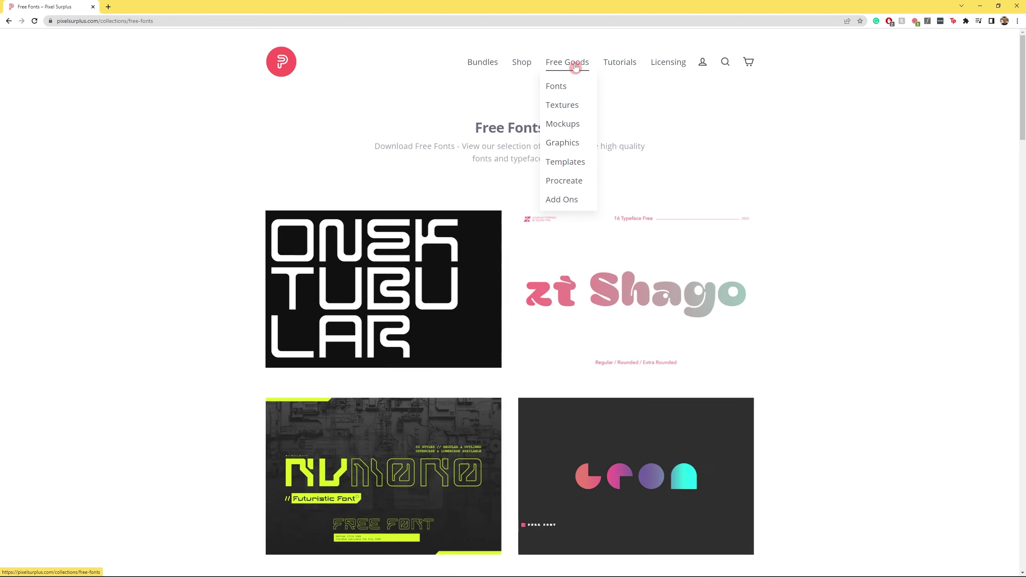
pyautogui.click(572, 104)
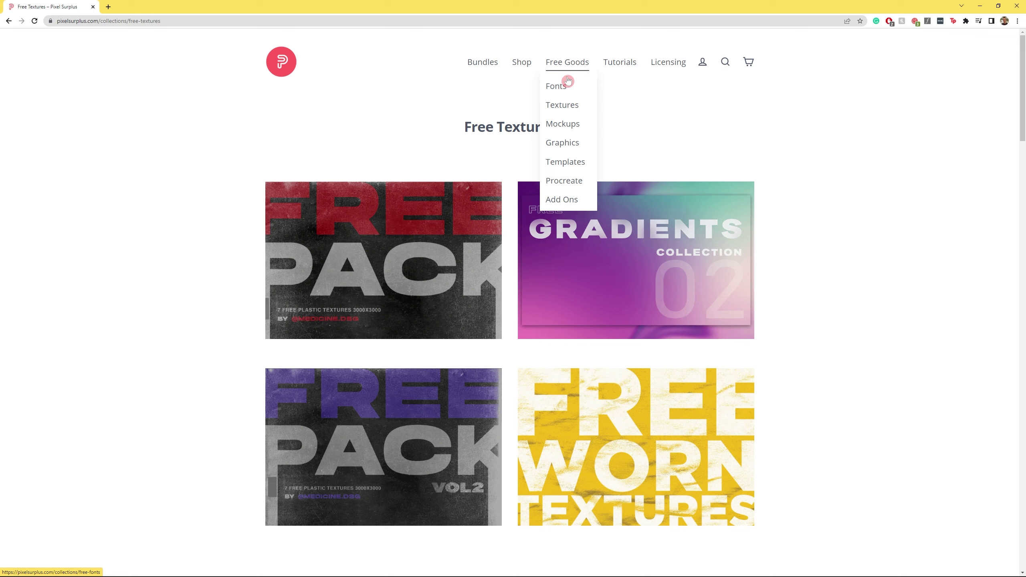
pyautogui.click(564, 125)
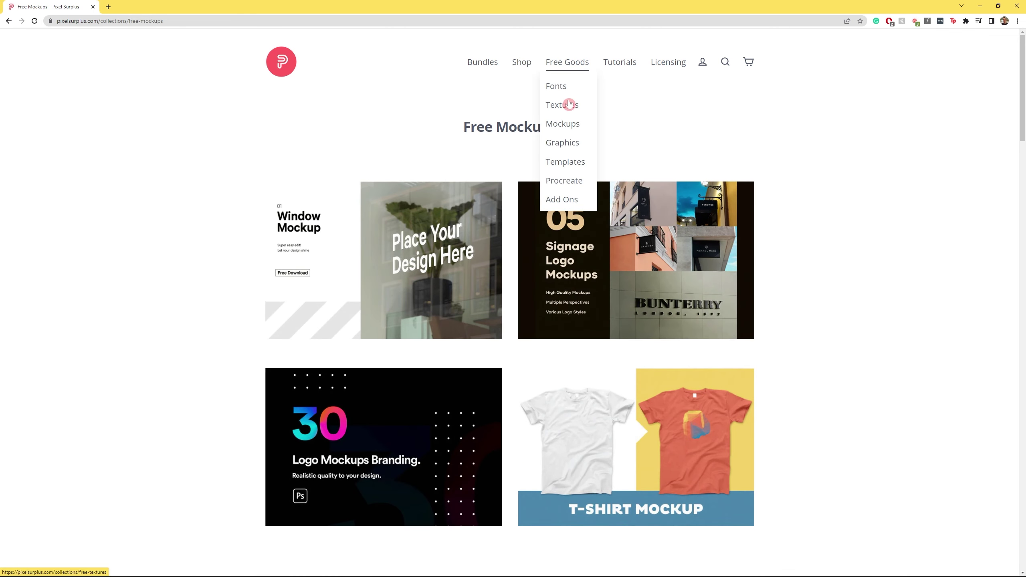
pyautogui.click(570, 146)
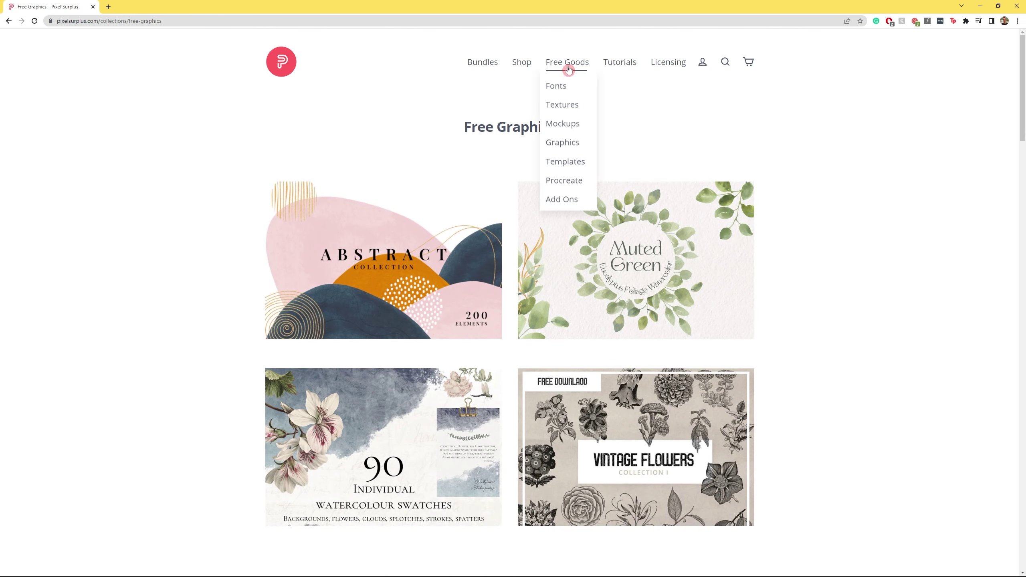
# From Bundles, open The Massive Branding Collection and view its previews, Calmine through Aurelius.
pyautogui.click(495, 66)
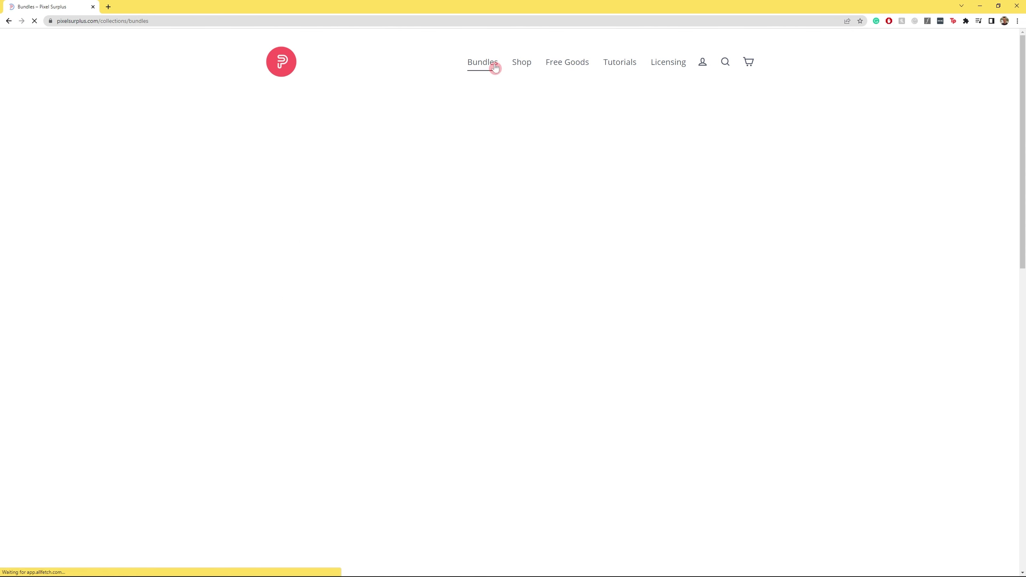
pyautogui.click(440, 289)
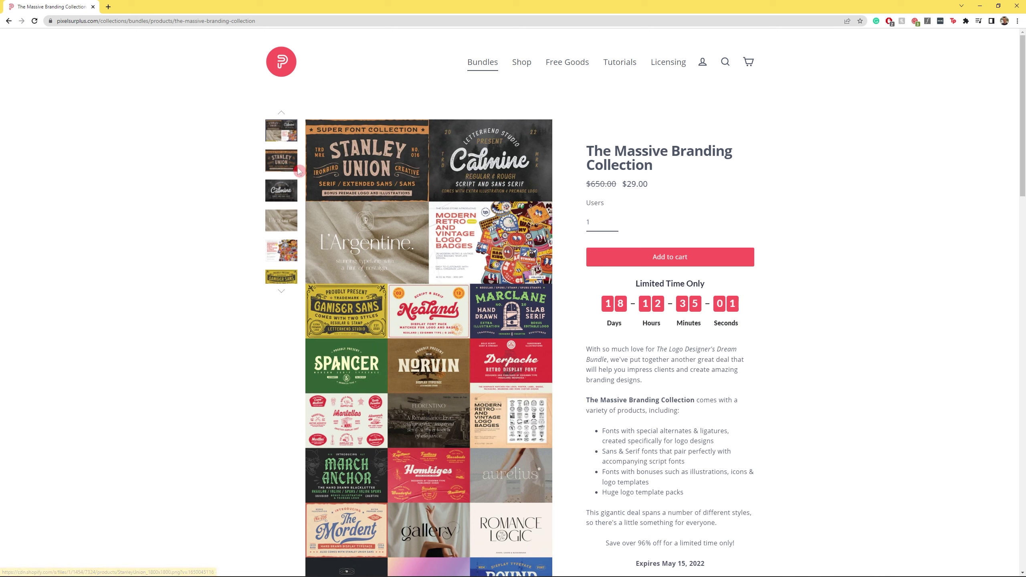
pyautogui.click(289, 190)
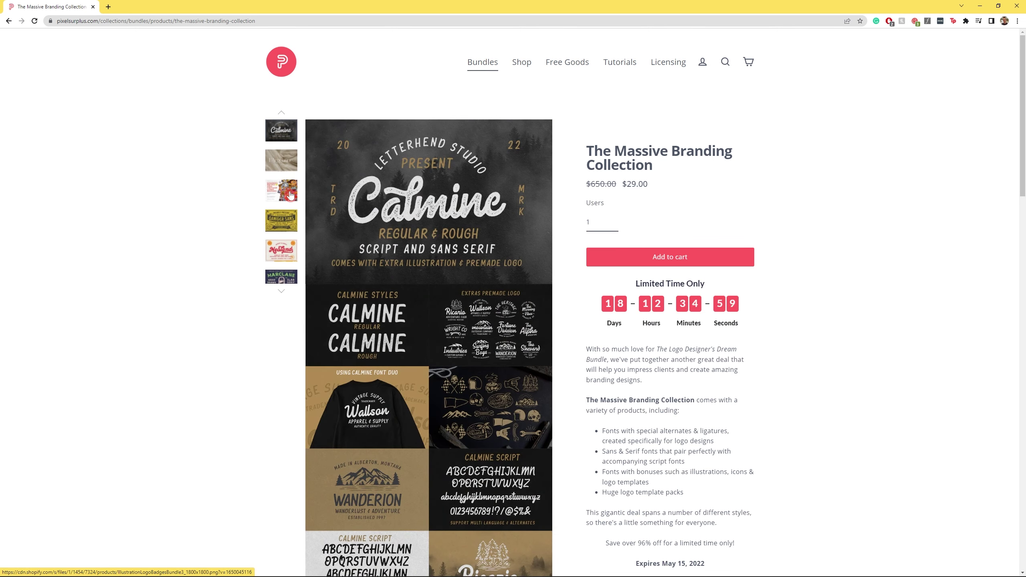
pyautogui.click(290, 195)
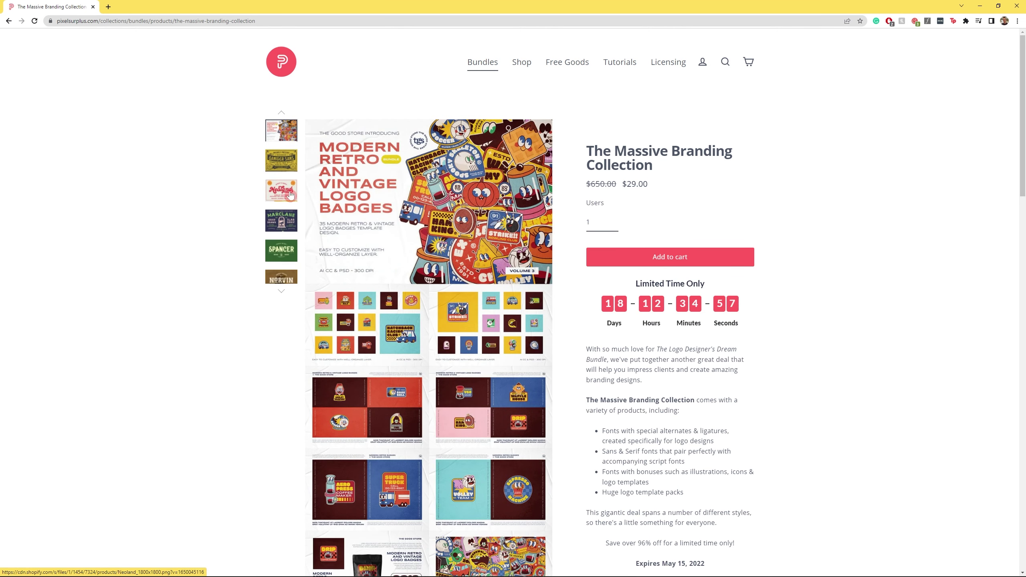
pyautogui.click(289, 195)
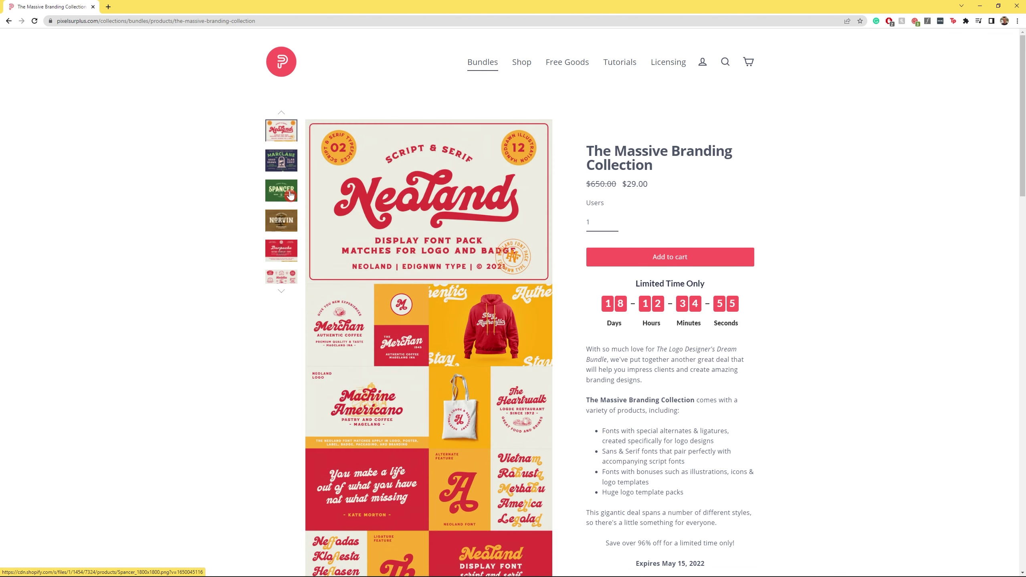
pyautogui.click(290, 195)
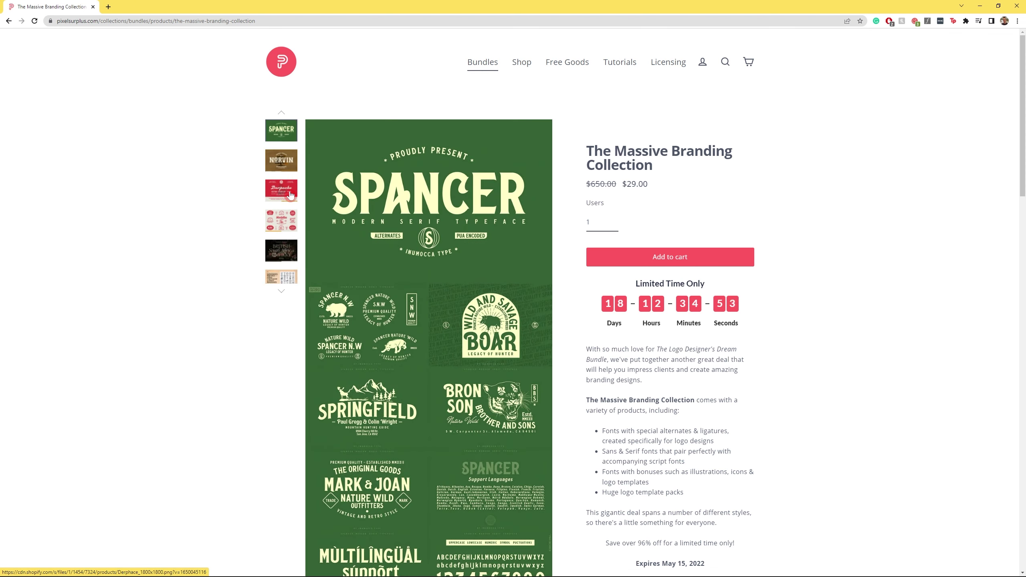
pyautogui.click(290, 195)
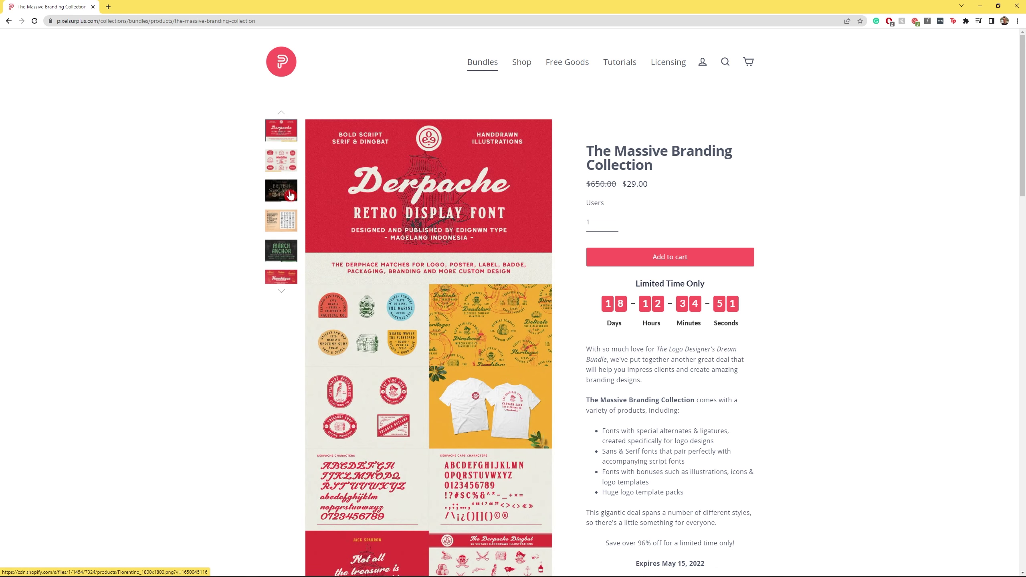
pyautogui.click(289, 195)
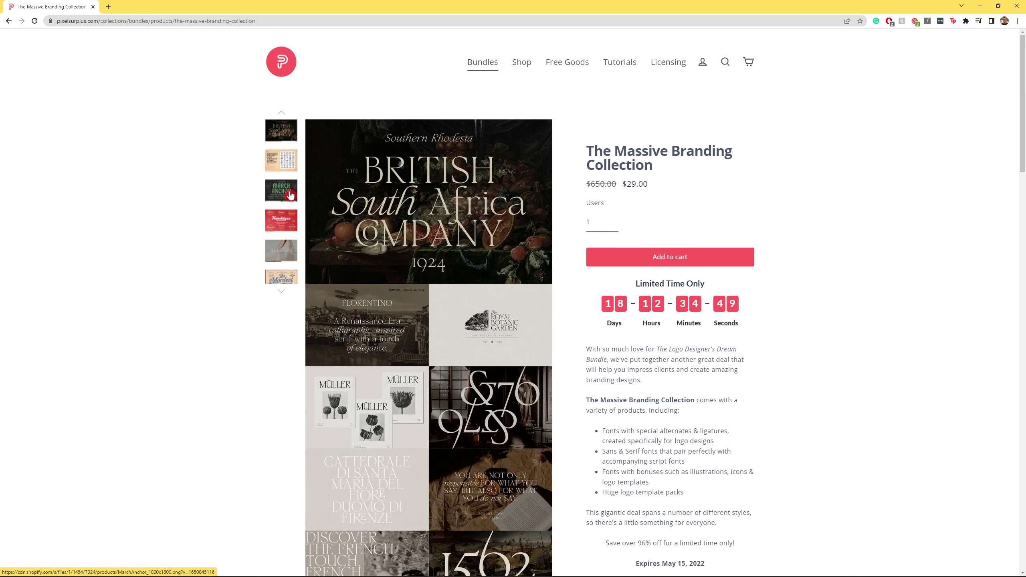
pyautogui.click(289, 195)
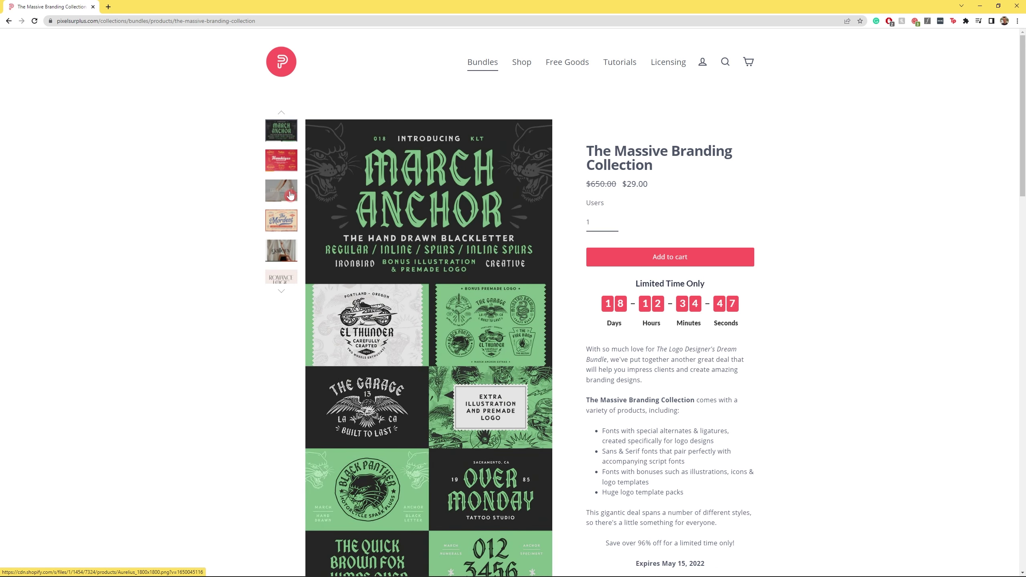
pyautogui.click(290, 195)
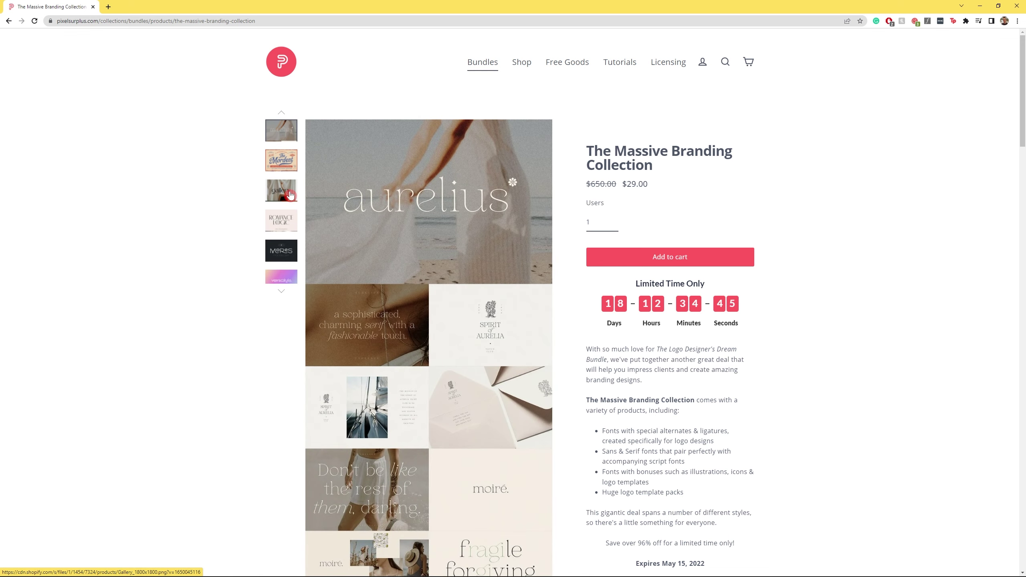